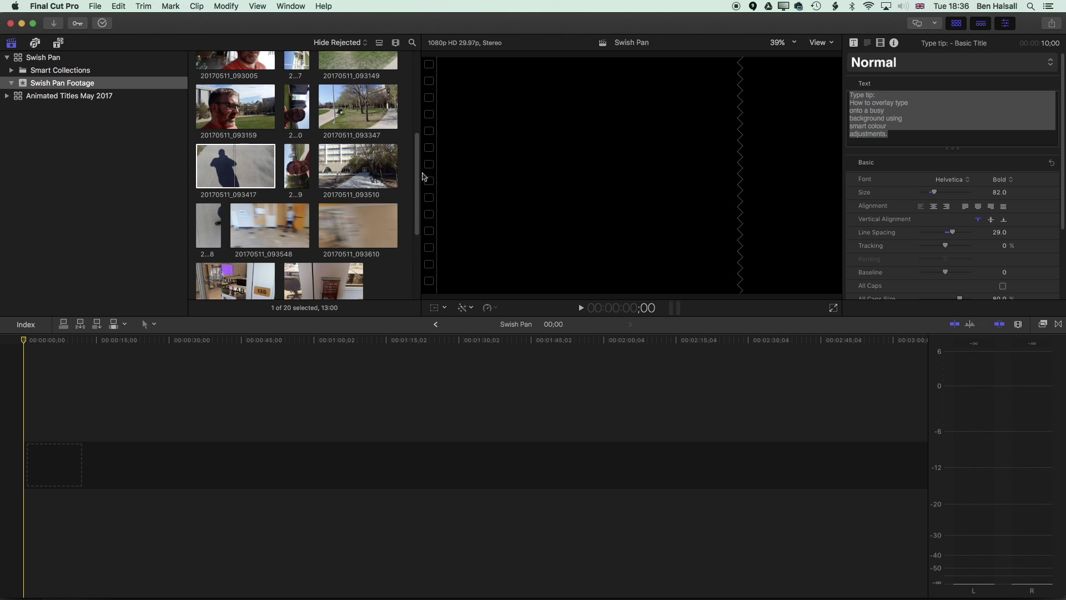
Step: Shuttle through clip 20170511_093005 to locate its swish pan
{"action": "scroll", "coordinate": [416, 181], "scroll_direction": "up", "scroll_amount": 5}
{"action": "left_click", "coordinate": [236, 235]}
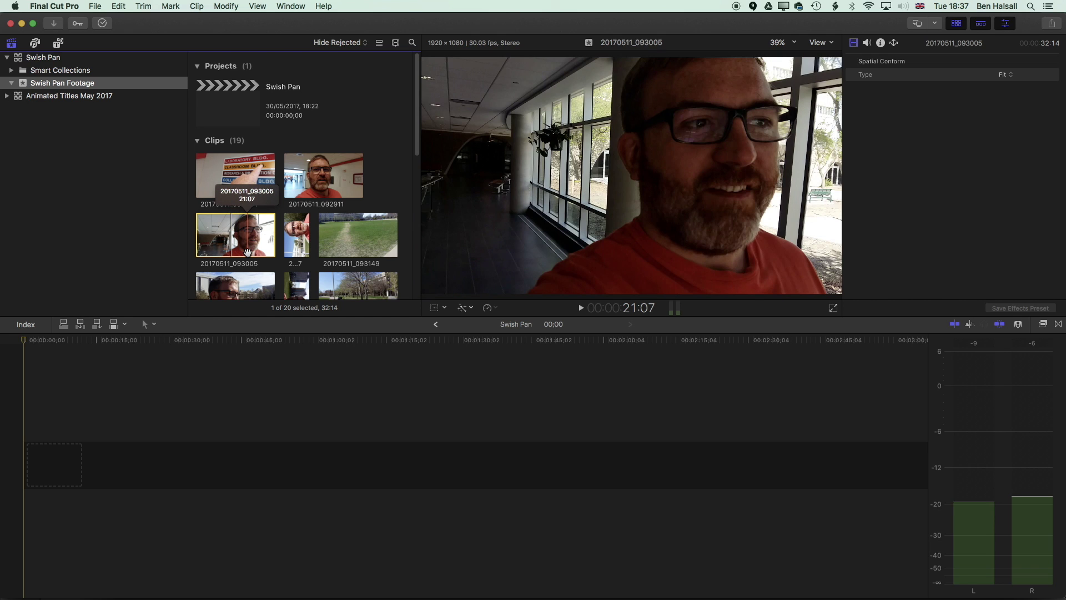
{"action": "key", "text": "j"}
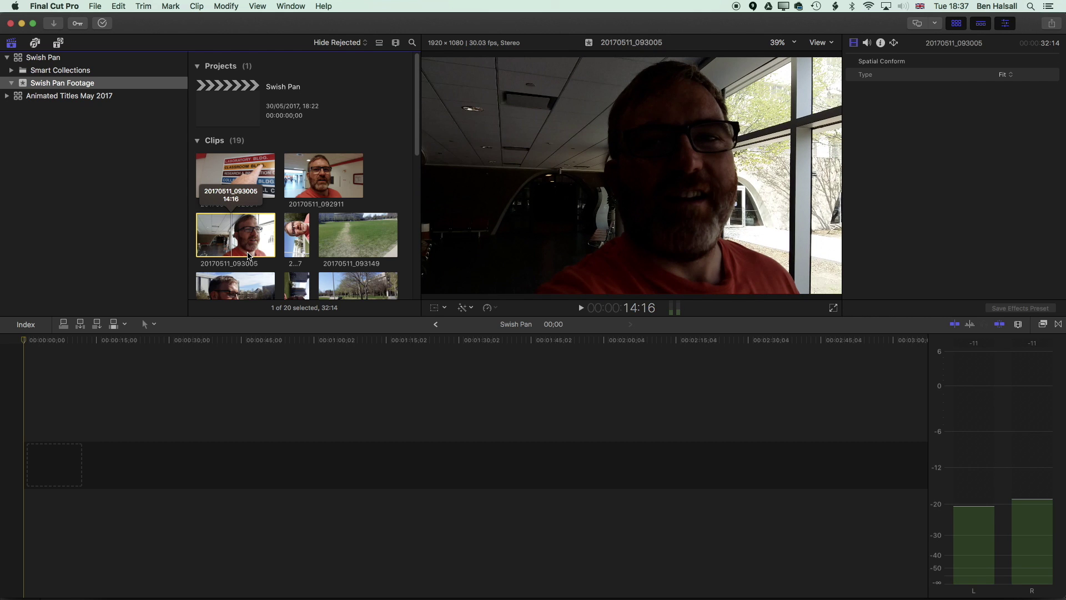
{"action": "key", "text": "j"}
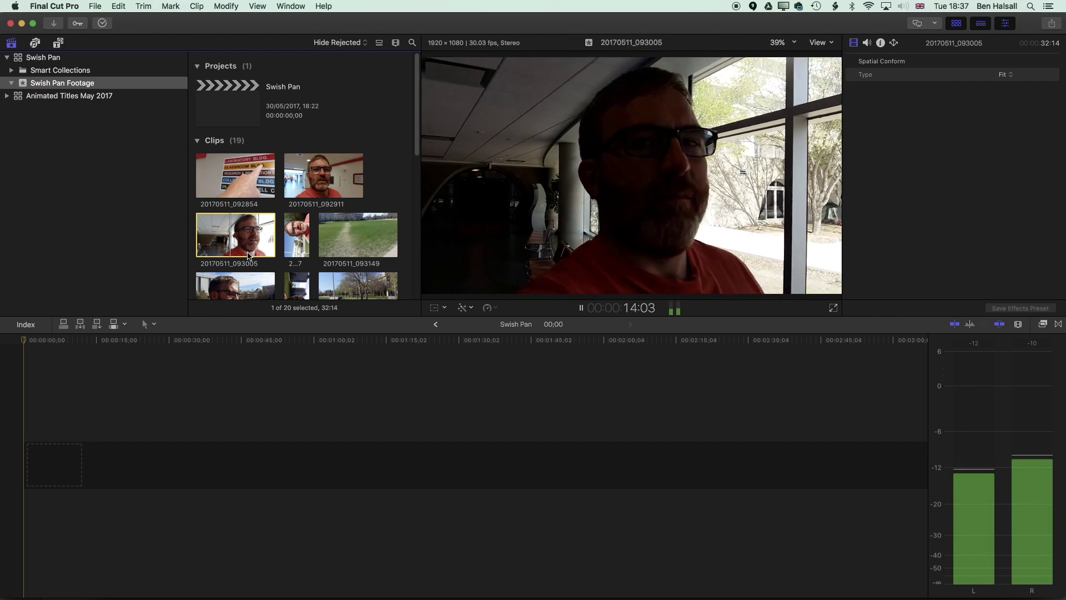
{"action": "key", "text": "j"}
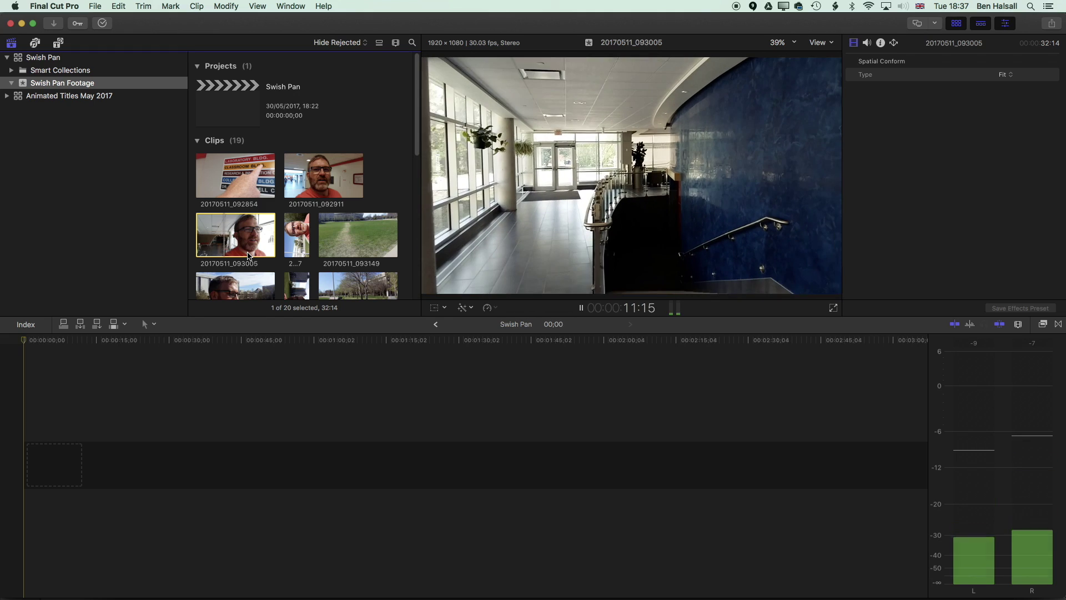
{"action": "key", "text": "k"}
Step: Mark the In at 11:22 and put the 20:20 range into the Swish Pan timeline
{"action": "key", "text": "l"}
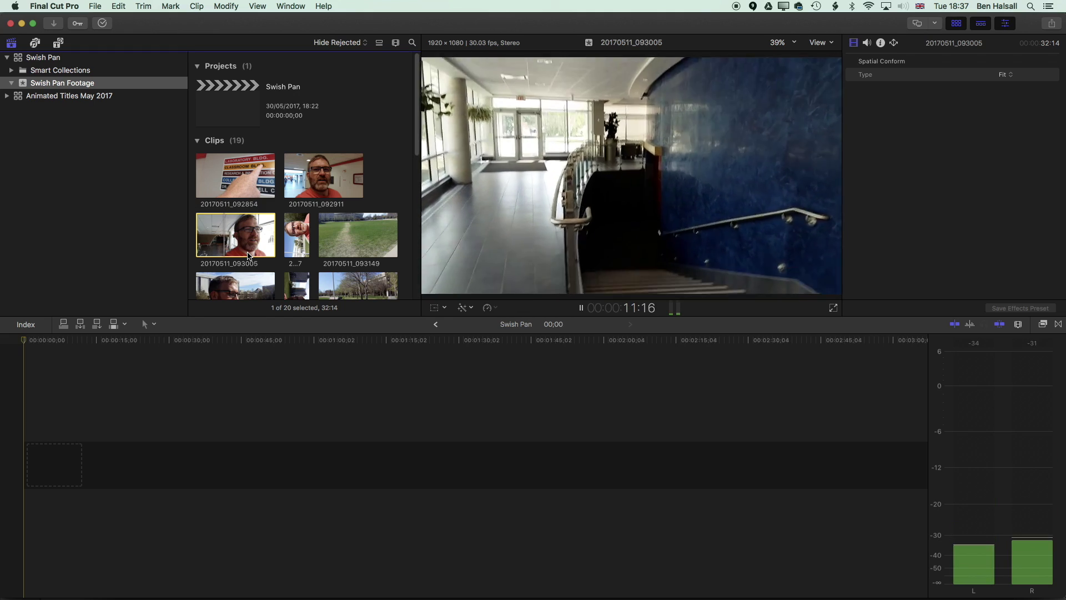
{"action": "key", "text": "k"}
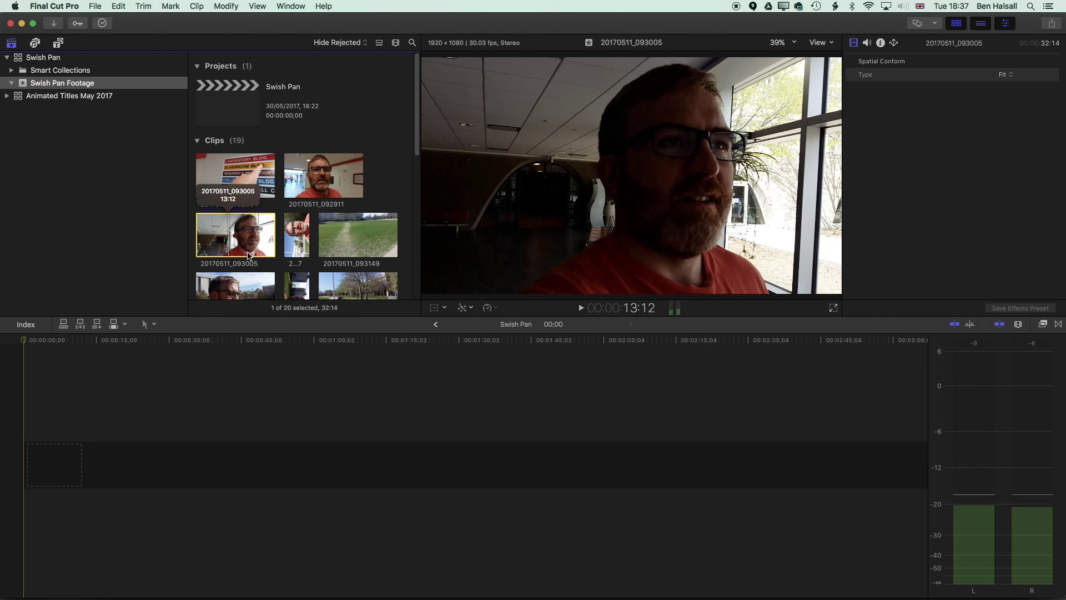
{"action": "key", "text": "j"}
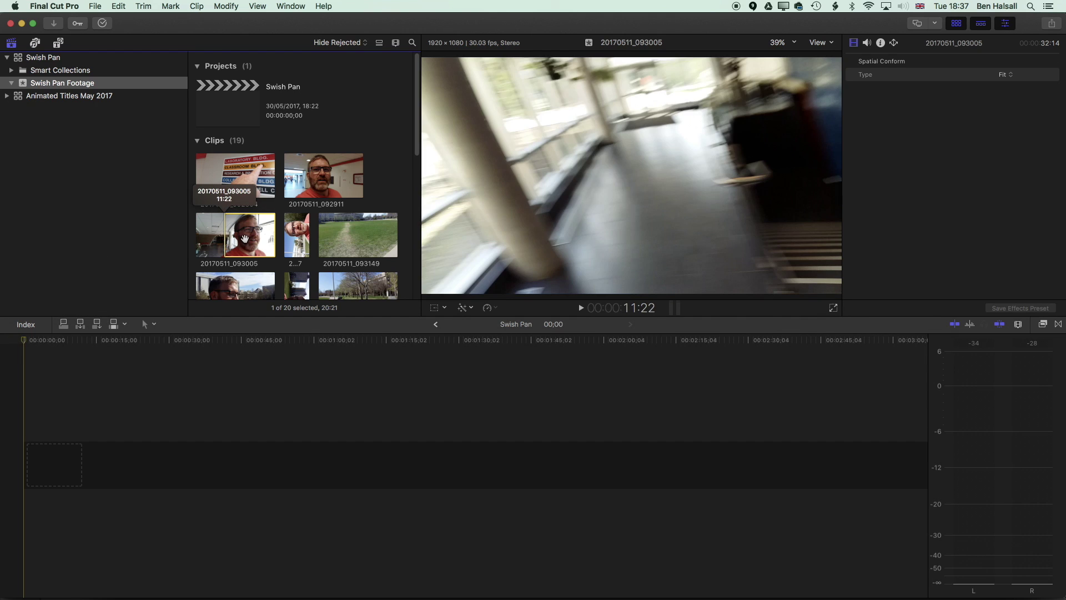
{"action": "left_click_drag", "start_coordinate": [249, 256], "coordinate": [52, 468]}
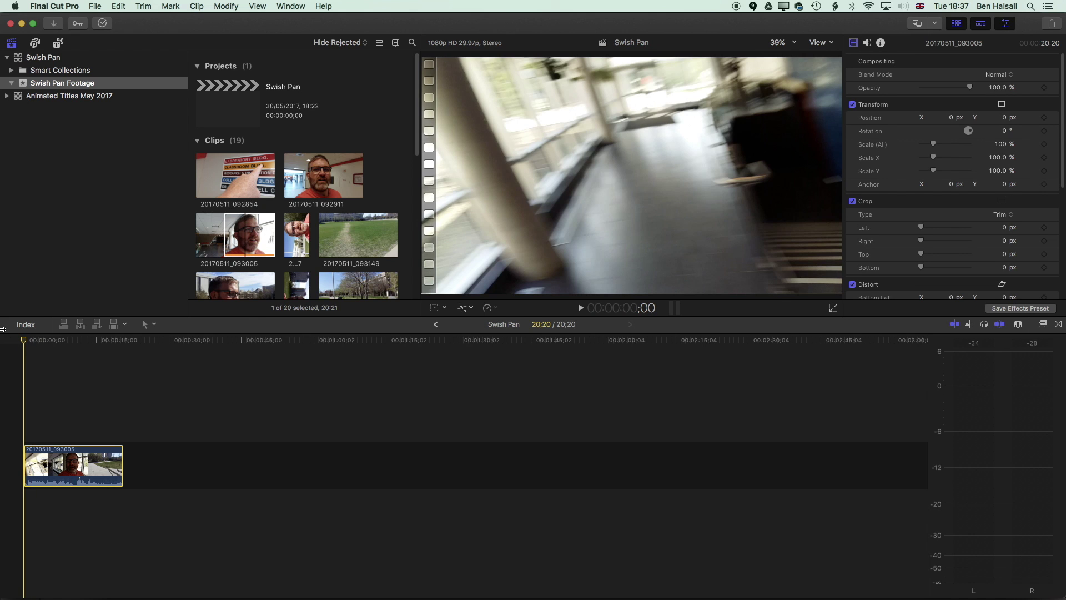
Step: Play back the single clip in the timeline from the start to review it
{"action": "key", "text": "space"}
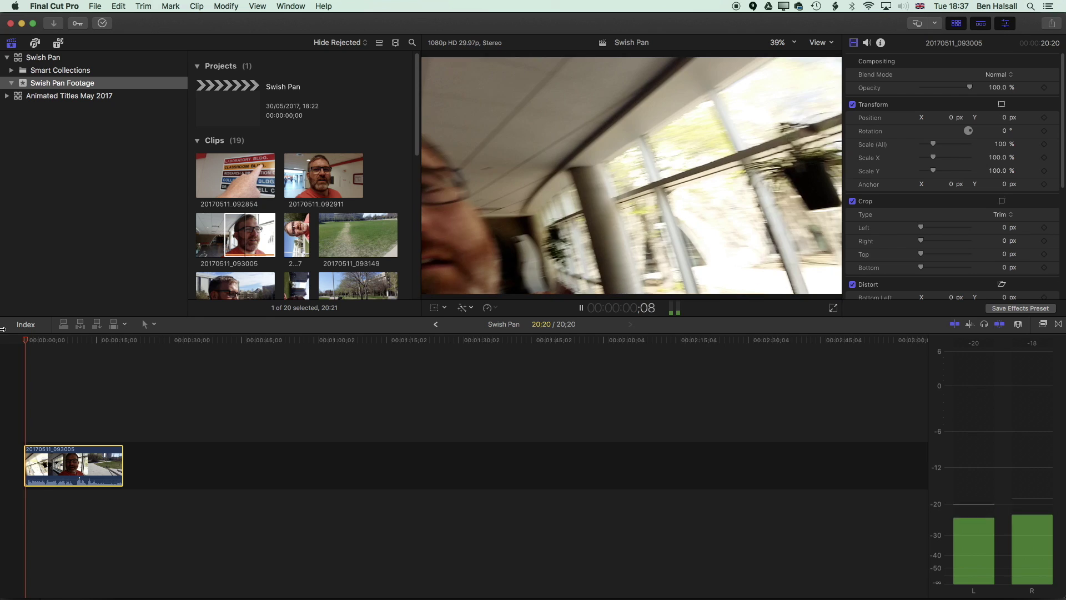
{"action": "key", "text": "space"}
{"action": "key", "text": "Home"}
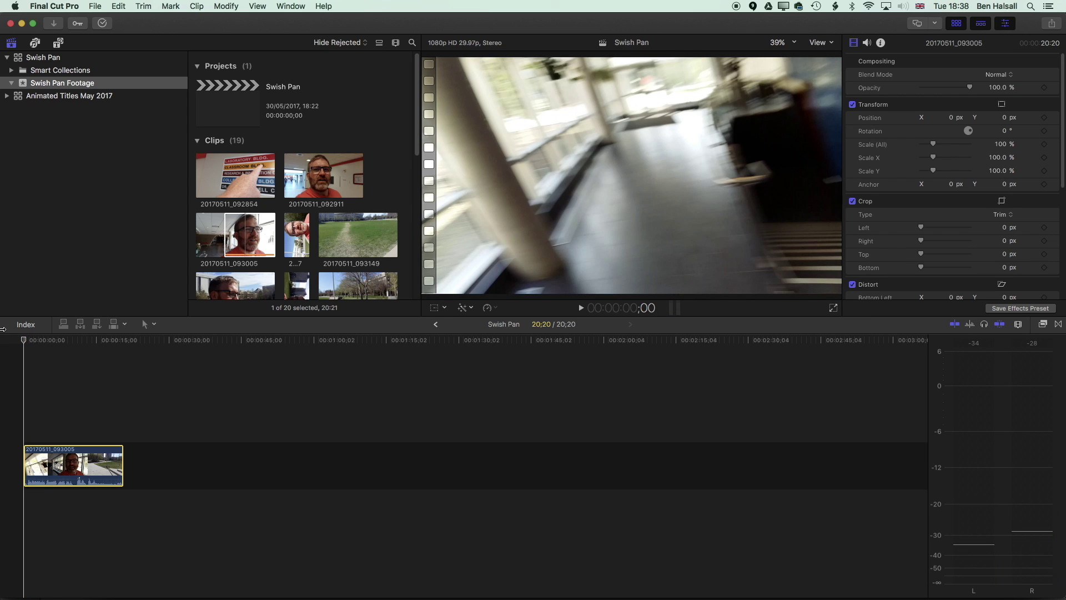
{"action": "key", "text": "space"}
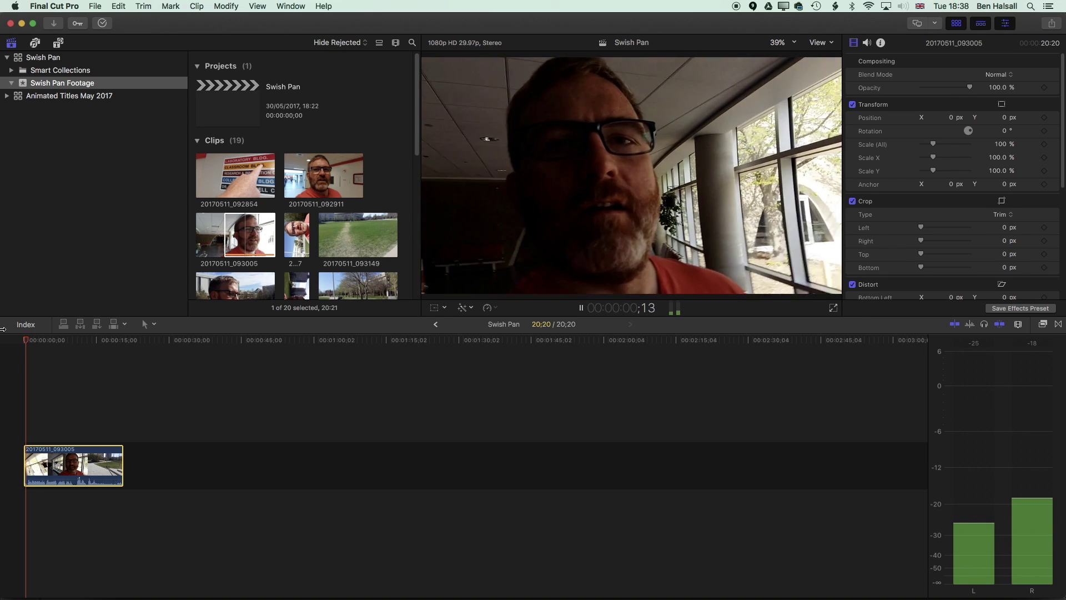
{"action": "key", "text": "End"}
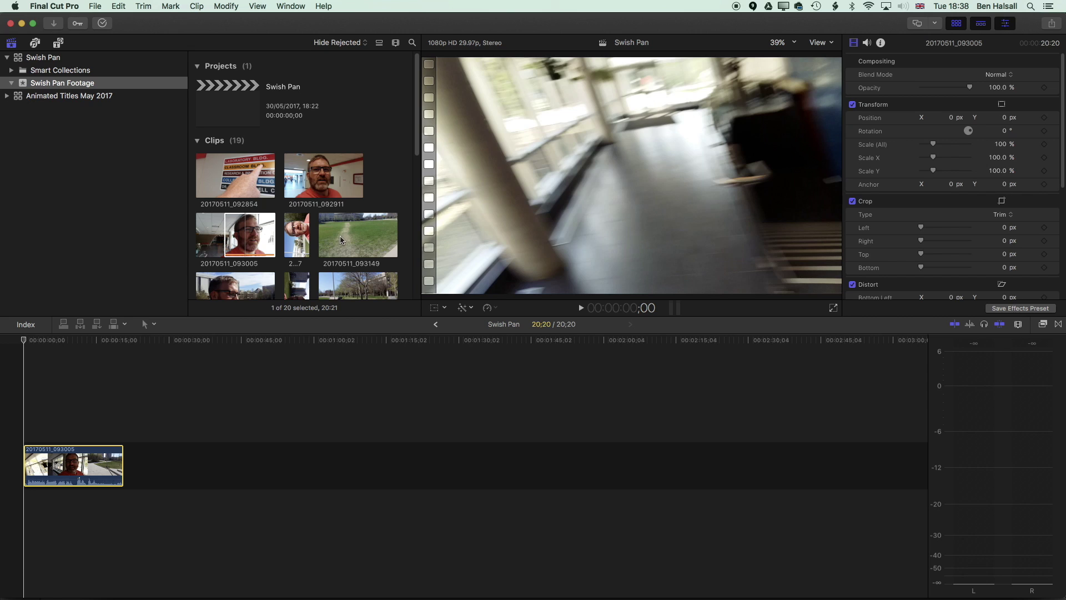
Step: Mark an Out point at 8:12 in the outdoor clip 20170511_093417
{"action": "key", "text": "super+1"}
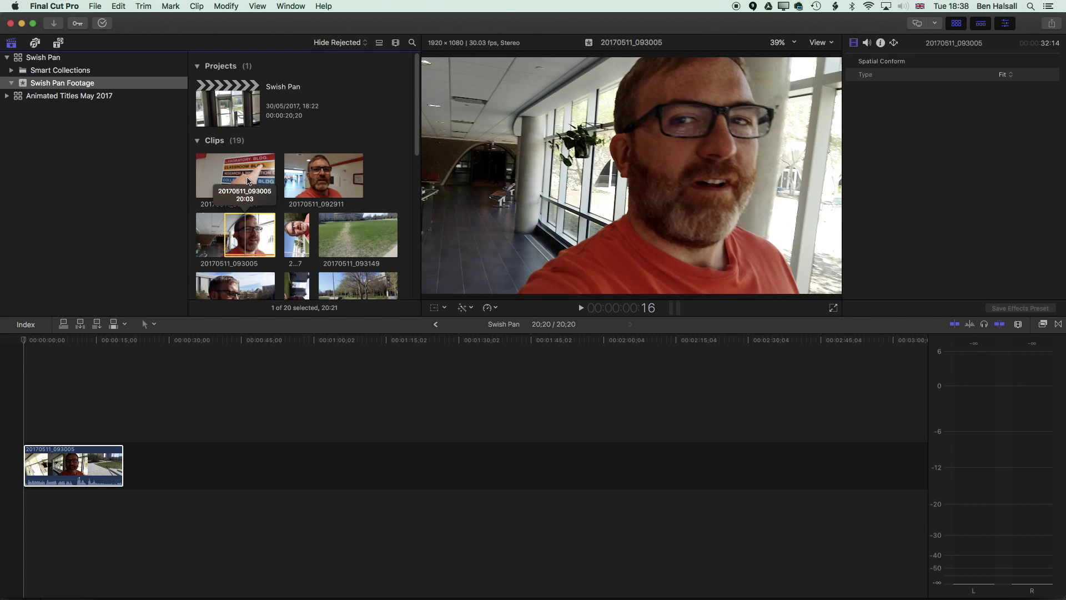
{"action": "left_click", "coordinate": [240, 176]}
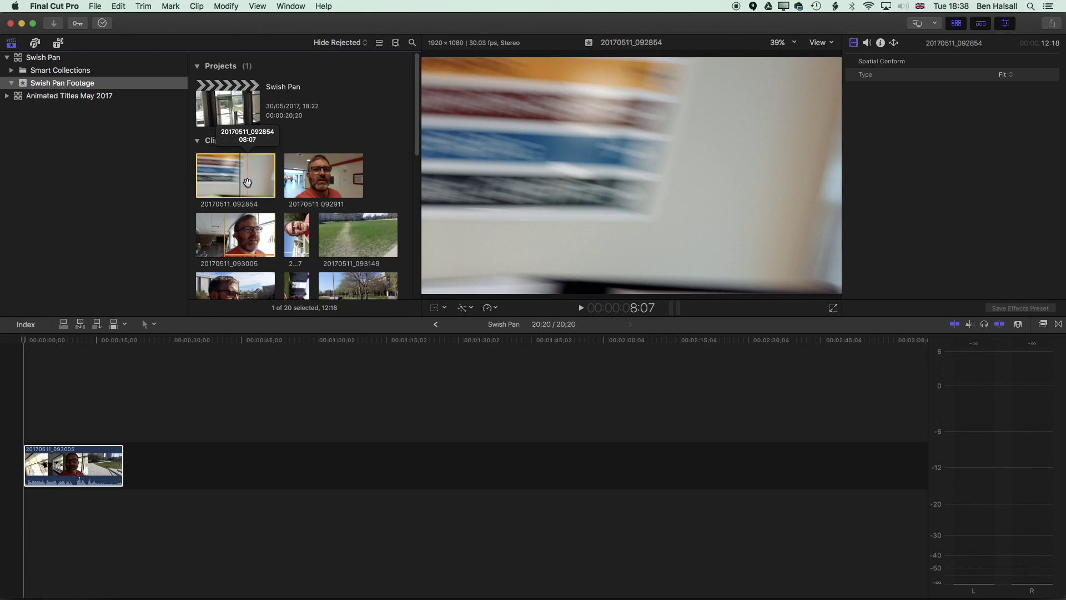
{"action": "scroll", "coordinate": [308, 180], "scroll_direction": "down", "scroll_amount": 10}
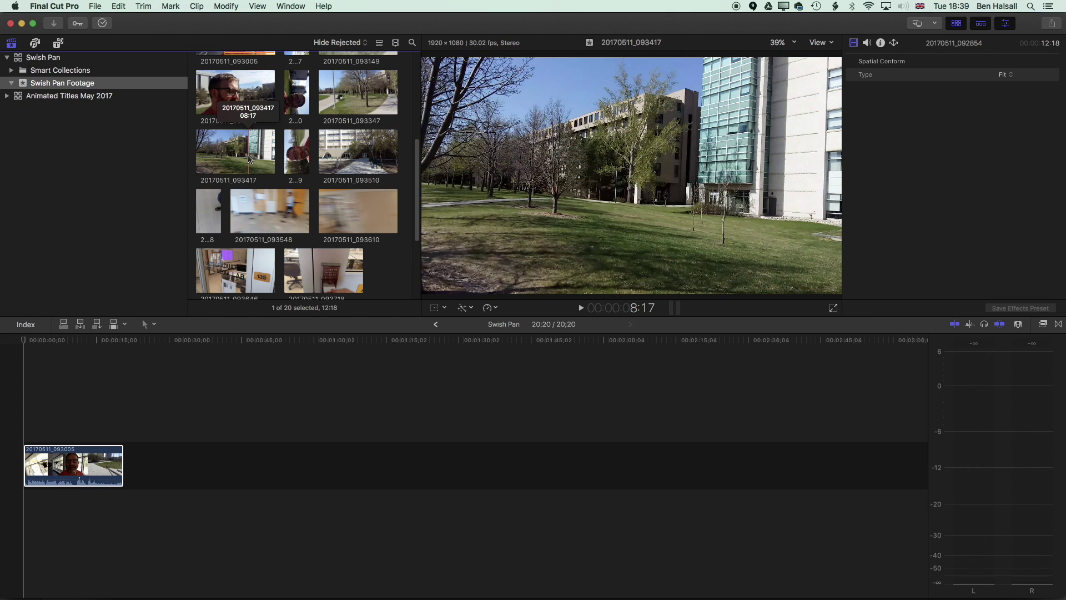
{"action": "key", "text": "o"}
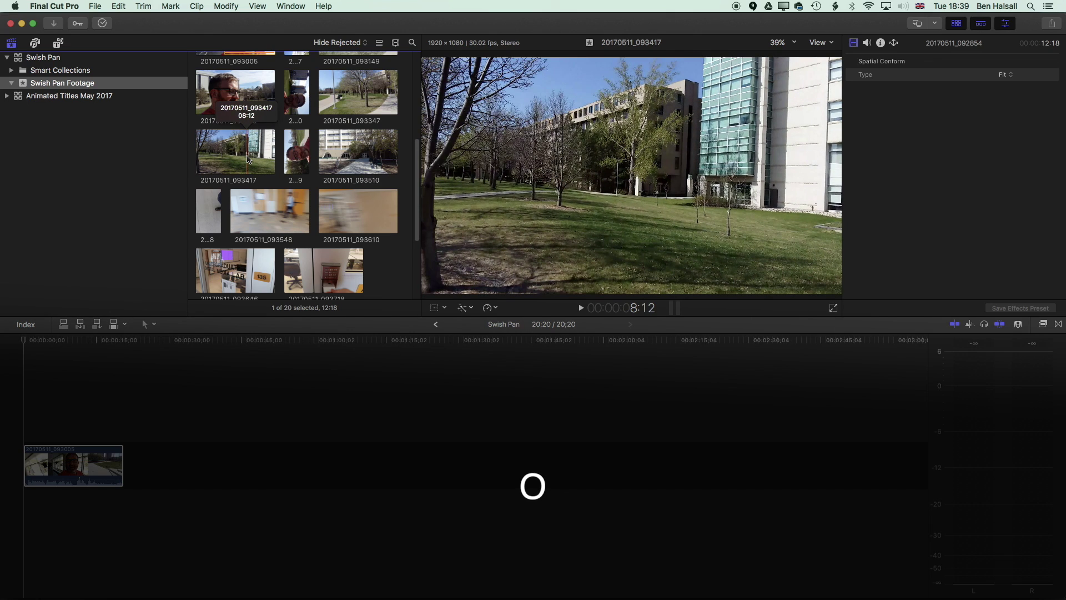
Step: Place the 8:13 range of 20170511_093417 ahead of 20170511_093005, play it, and zoom in
{"action": "left_click_drag", "start_coordinate": [231, 155], "coordinate": [6, 464]}
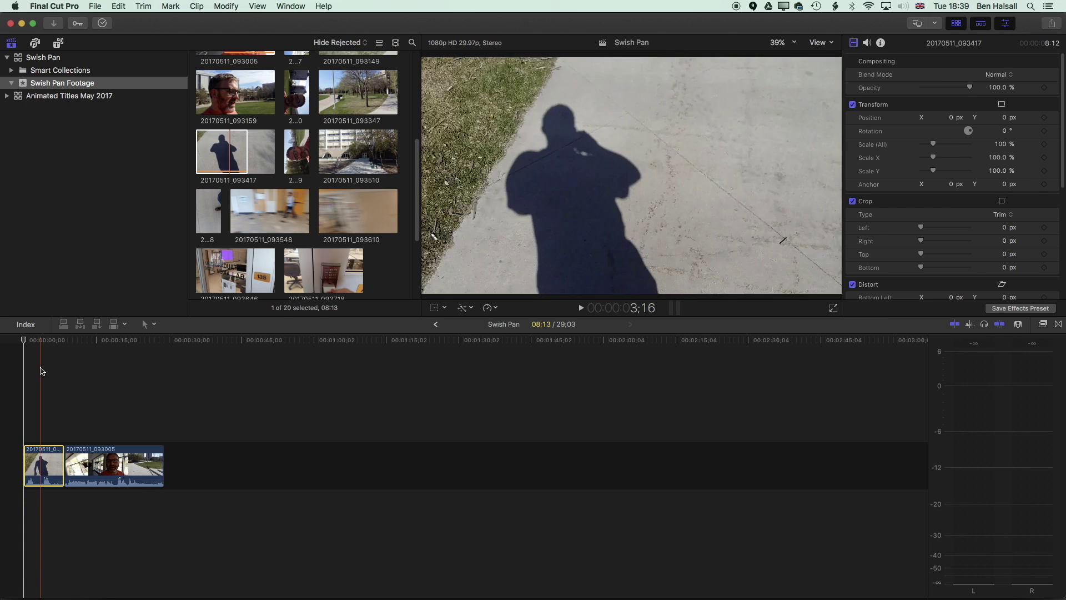
{"action": "key", "text": "space"}
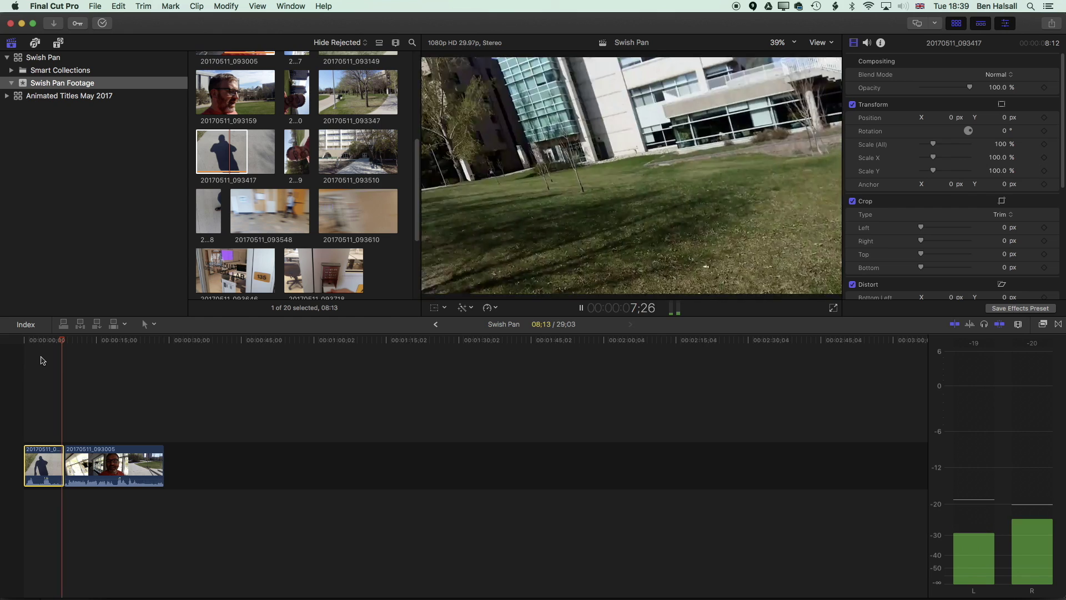
{"action": "key", "text": "space"}
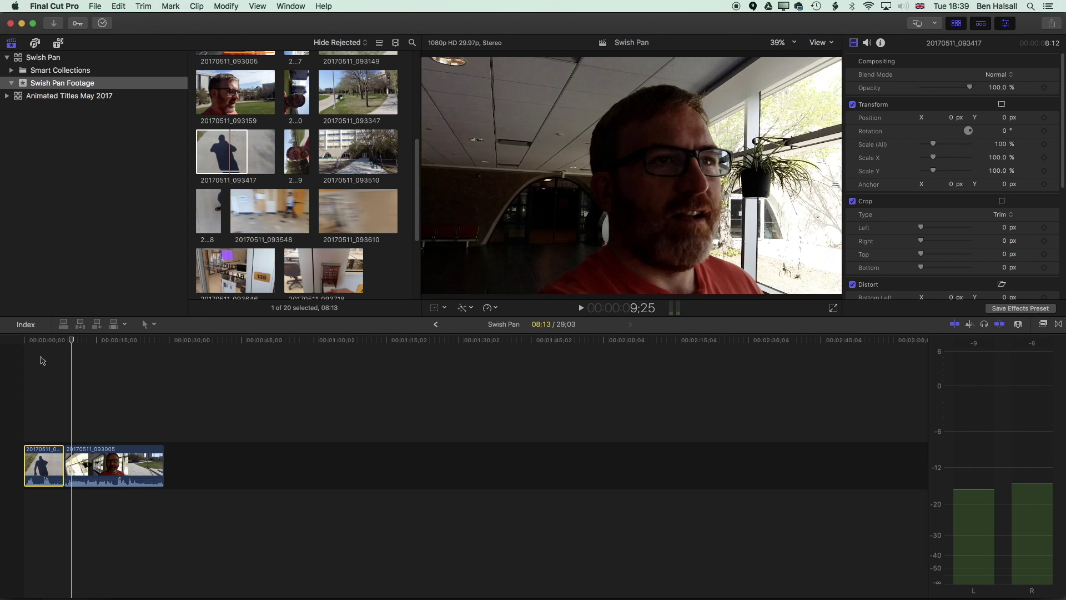
{"action": "key", "text": "super+equal"}
{"action": "key", "text": "super+equal"}
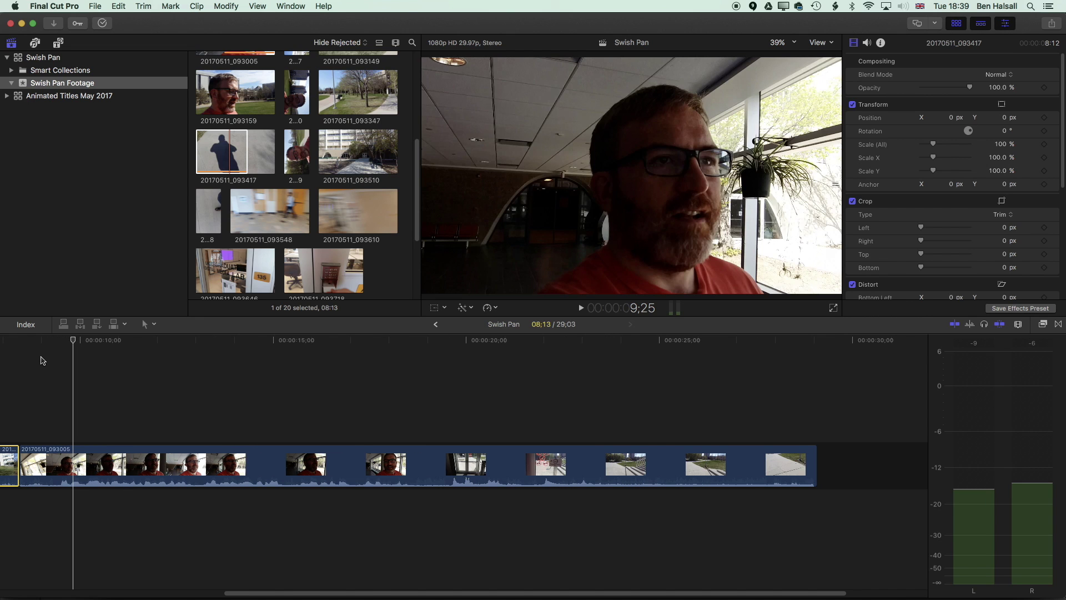
{"action": "key", "text": "Home"}
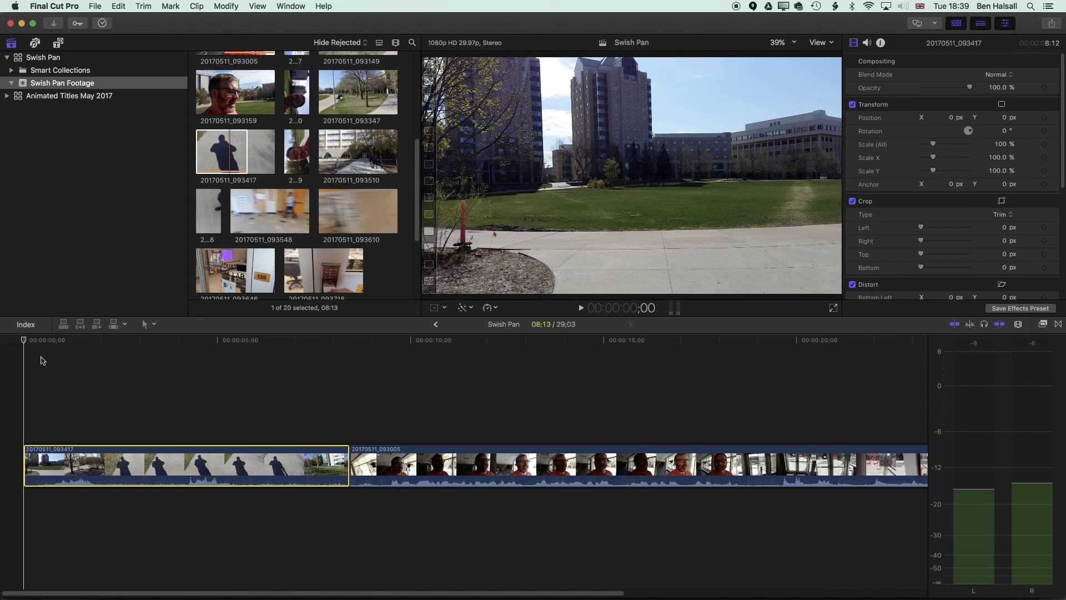
Step: Trim 093417 to 7:24 and 093005 to 20:15, making the project 28:10
{"action": "mouse_move", "coordinate": [328, 342]}
{"action": "left_mouse_down"}
{"action": "mouse_move", "coordinate": [301, 345]}
{"action": "mouse_move", "coordinate": [335, 348]}
{"action": "mouse_move", "coordinate": [326, 355]}
{"action": "left_mouse_up"}
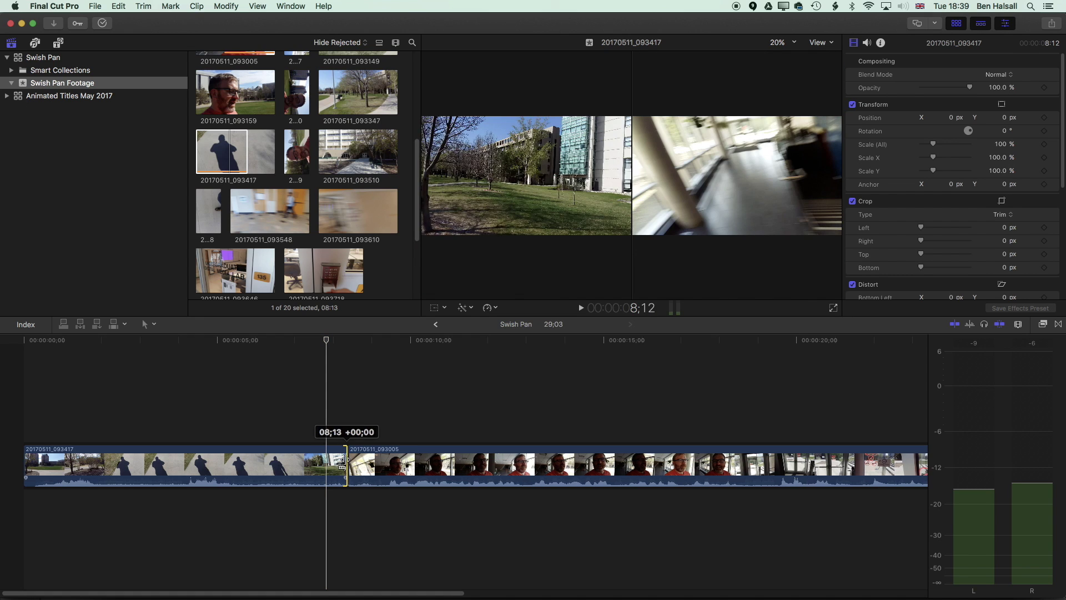
{"action": "left_click_drag", "start_coordinate": [343, 459], "coordinate": [322, 434]}
{"action": "left_click_drag", "start_coordinate": [327, 343], "coordinate": [333, 343]}
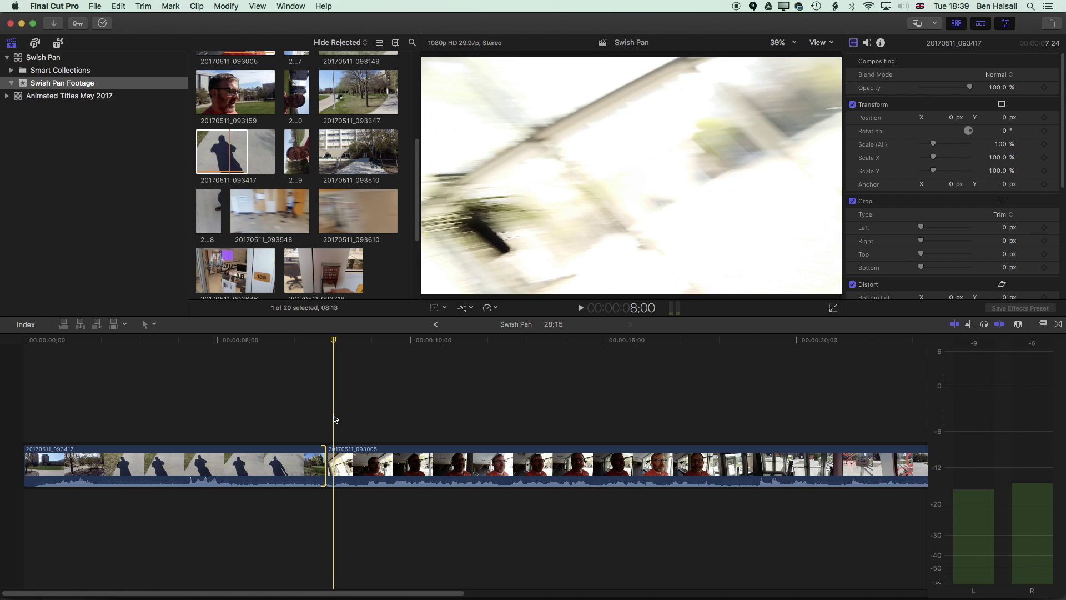
{"action": "left_click_drag", "start_coordinate": [329, 455], "coordinate": [335, 435]}
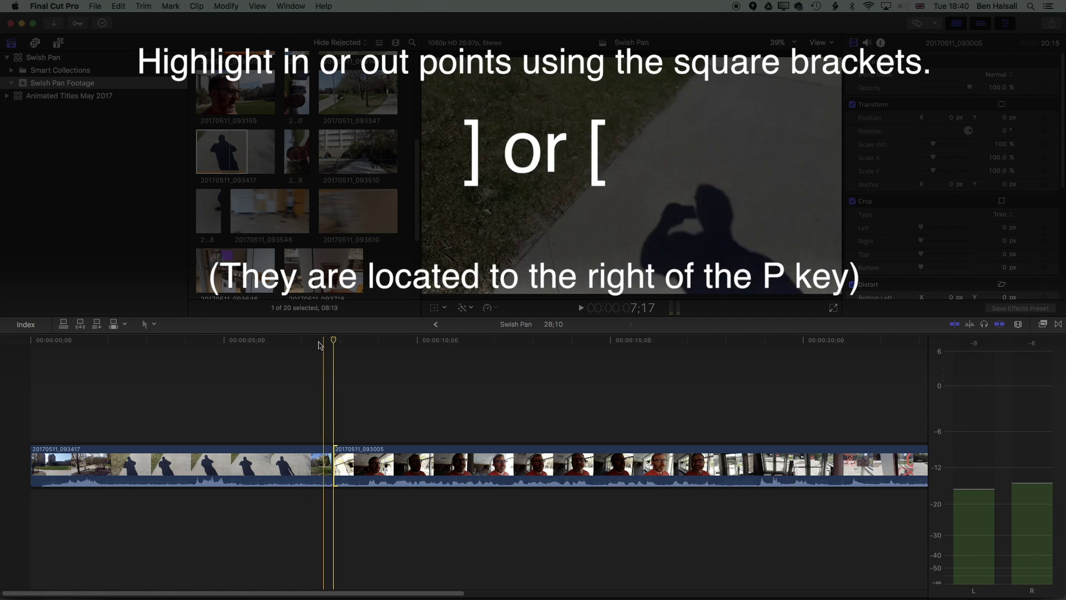
Step: Select the edit edges and nudge 20170511_093005's start frame by frame until the swish frames match
{"action": "key", "text": "bracketright"}
{"action": "key", "text": "bracketleft"}
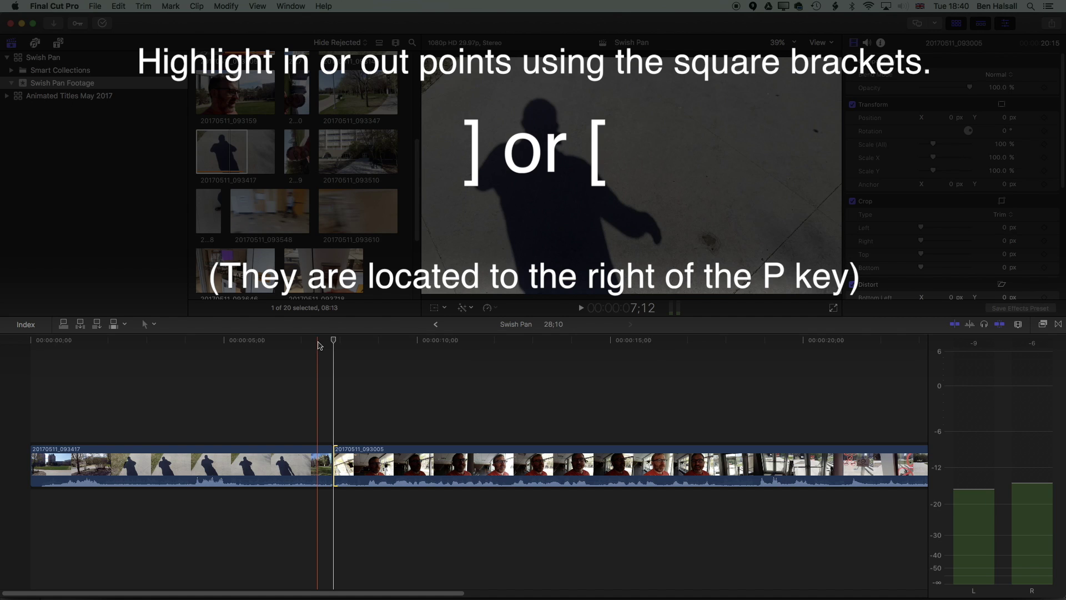
{"action": "key", "text": "bracketleft"}
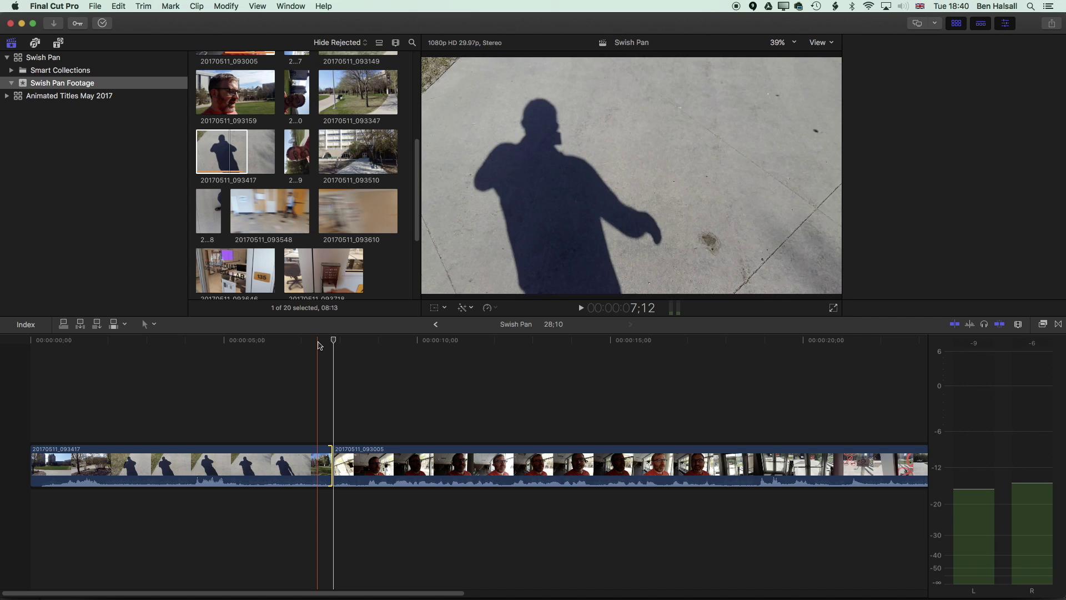
{"action": "key", "text": "bracketright"}
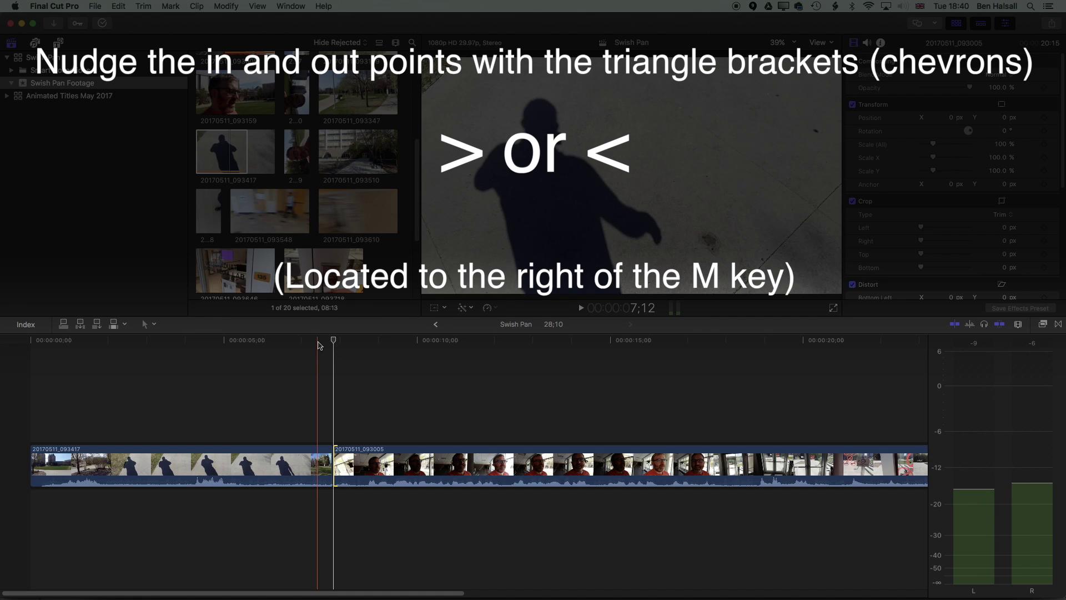
{"action": "key", "text": "period"}
{"action": "key", "text": "period"}
{"action": "key", "text": "period"}
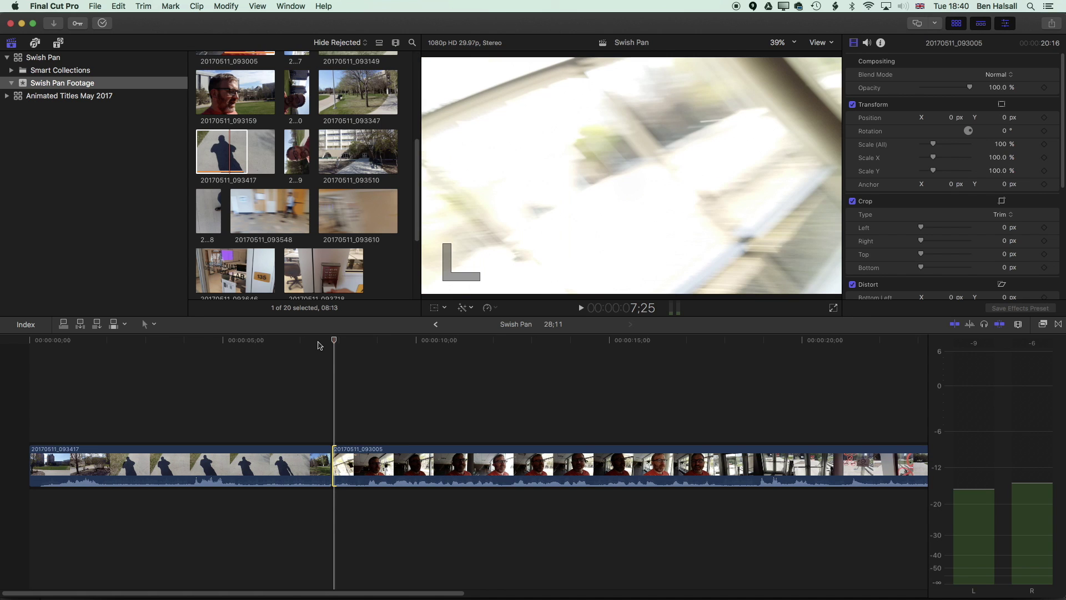
{"action": "key", "text": "period"}
{"action": "key", "text": "period"}
{"action": "key", "text": "comma"}
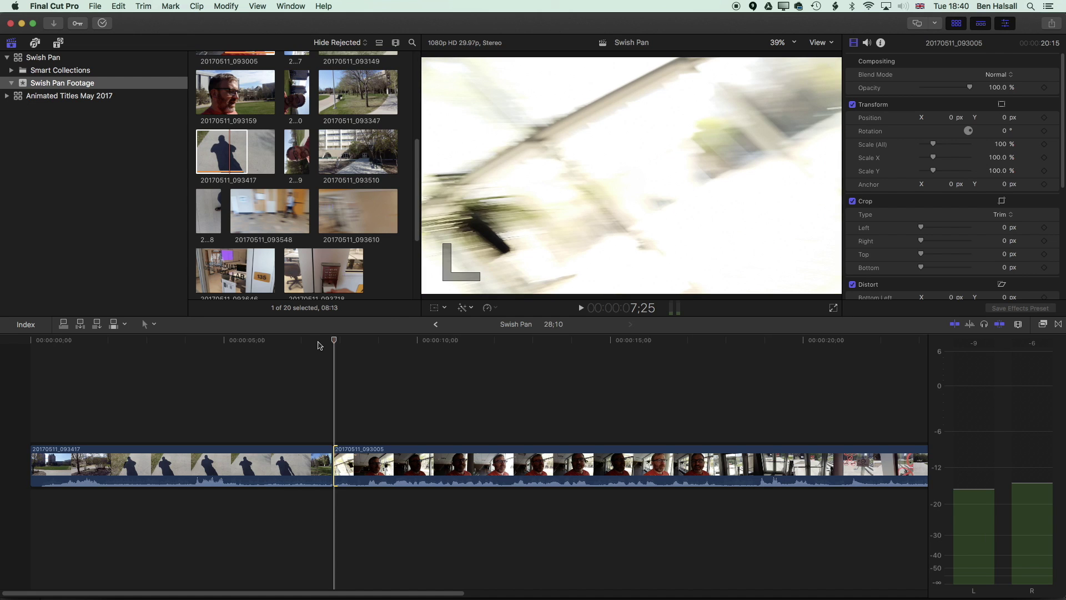
Step: Rock playback back and forth over the first swish cut to review it
{"action": "key", "text": "j"}
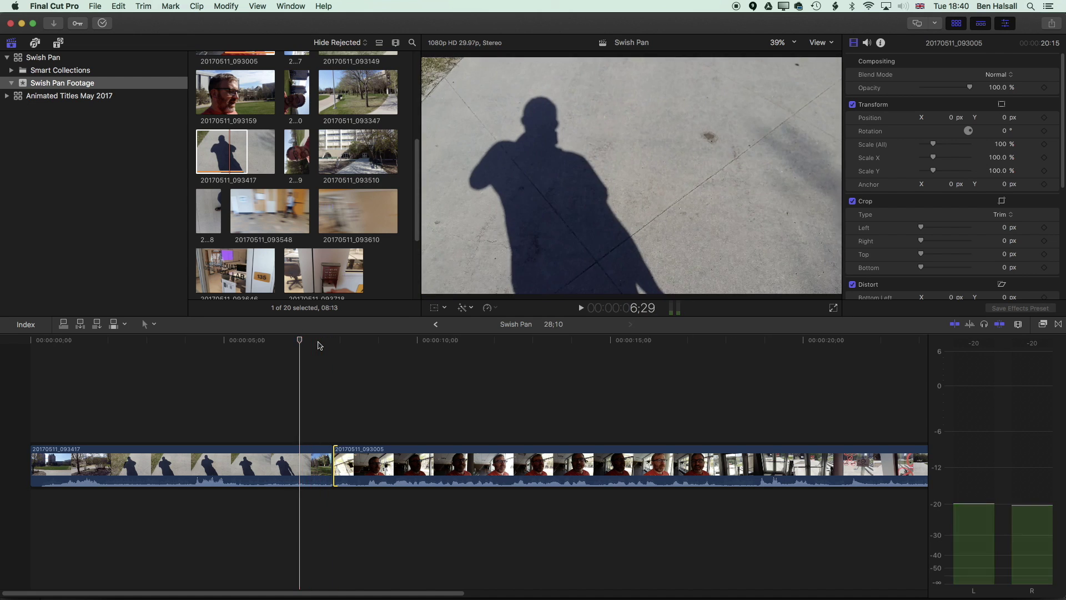
{"action": "key", "text": "l"}
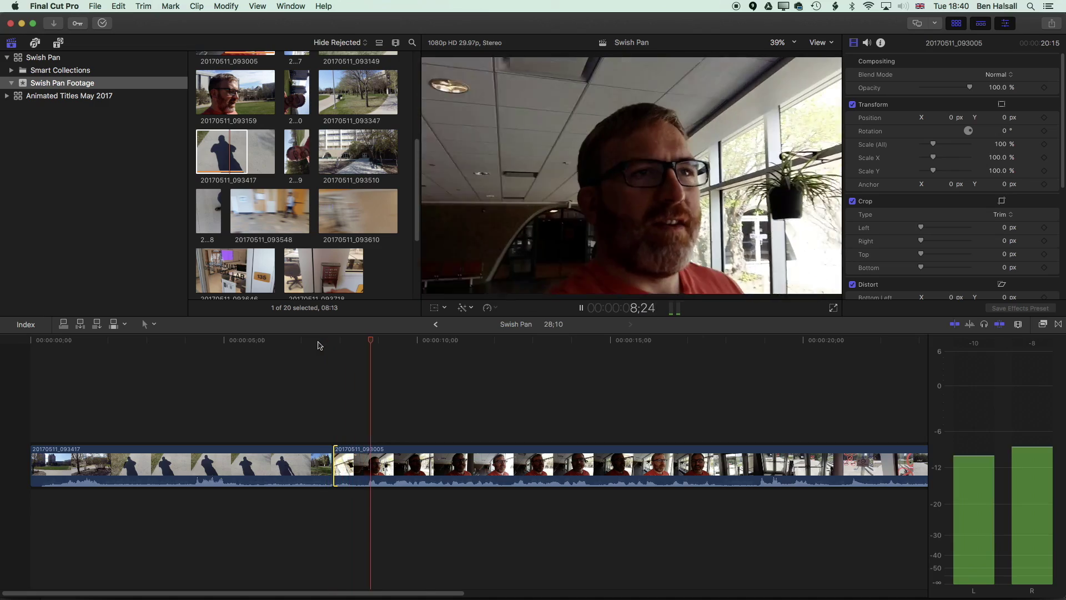
{"action": "key", "text": "k"}
{"action": "key", "text": "j"}
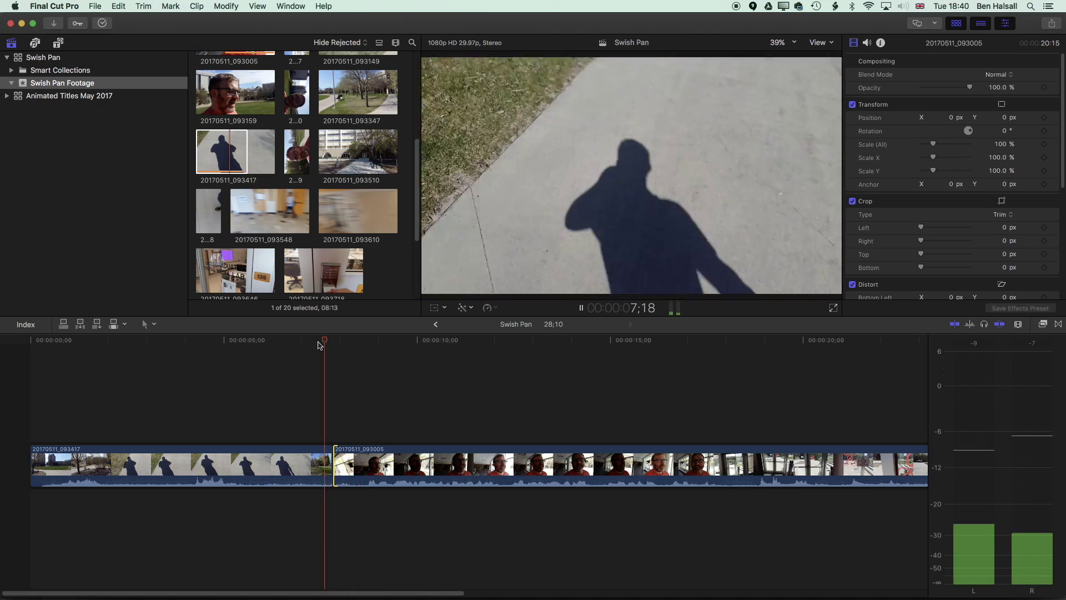
{"action": "key", "text": "l"}
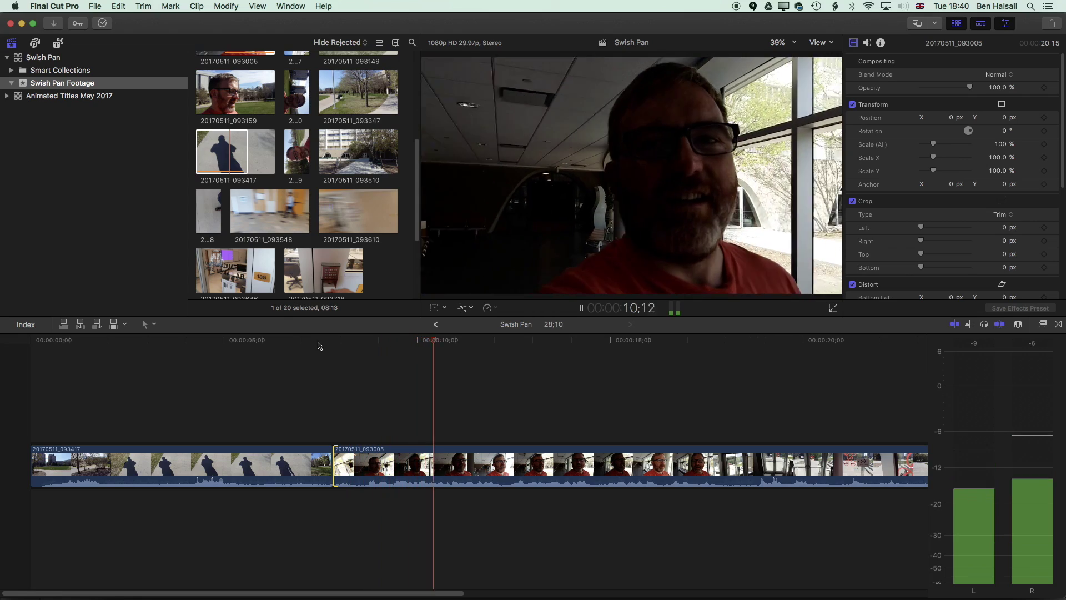
{"action": "key", "text": "j"}
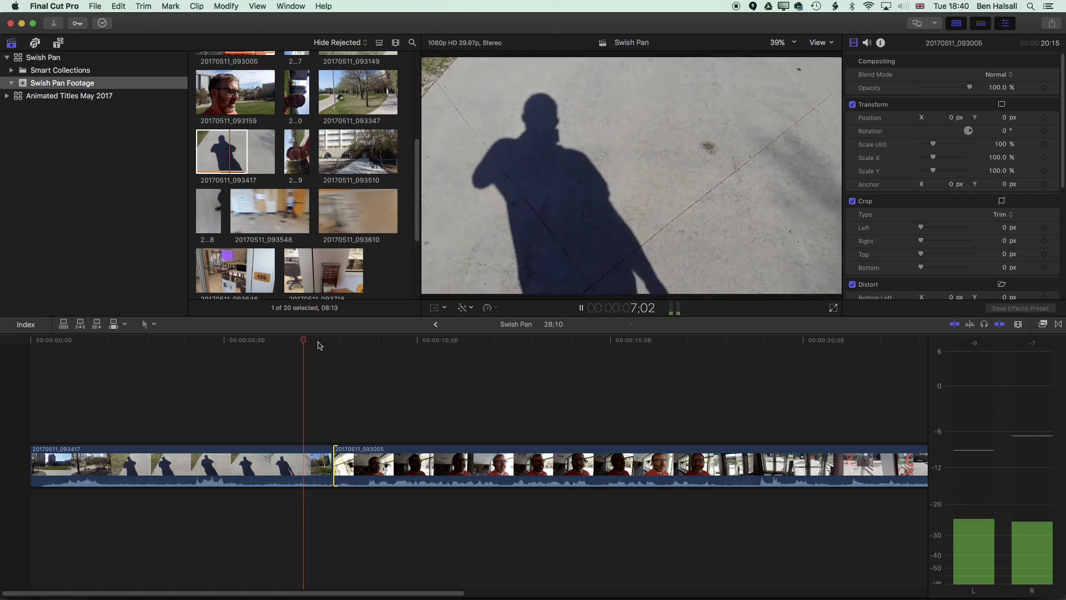
{"action": "key", "text": "l"}
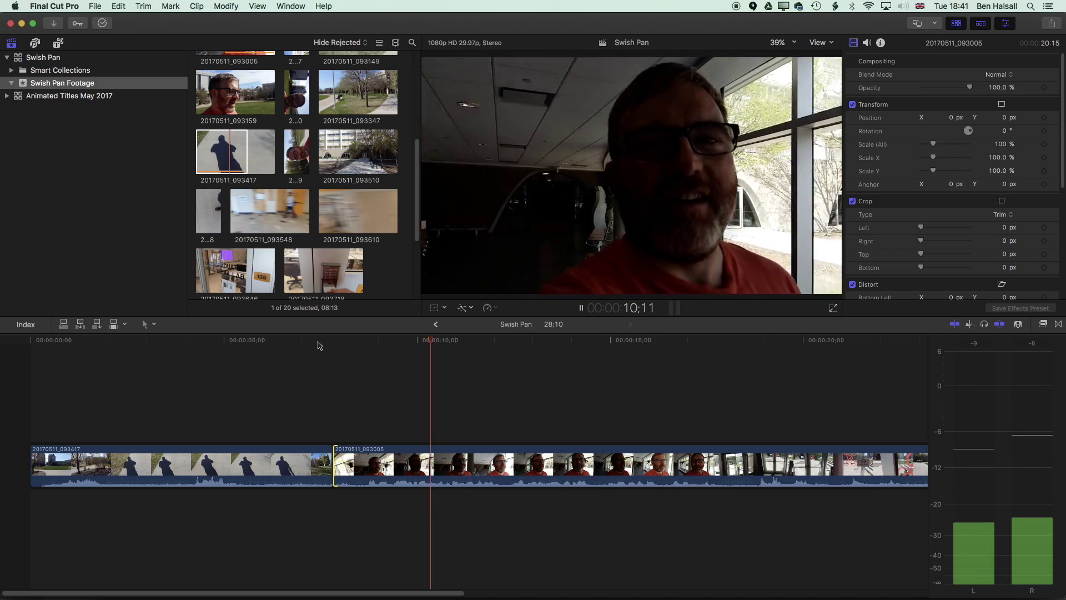
Step: Park on the blurred swish-pan frame near 17;18 in clip 093005
{"action": "key", "text": "l"}
{"action": "key", "text": "l"}
{"action": "key", "text": "j"}
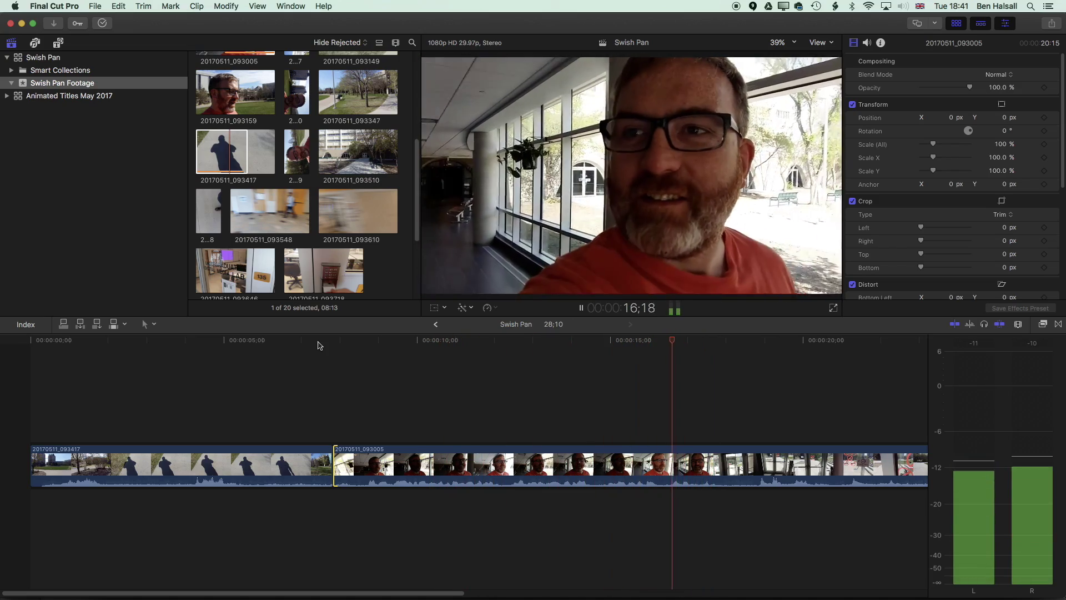
{"action": "key", "text": "l"}
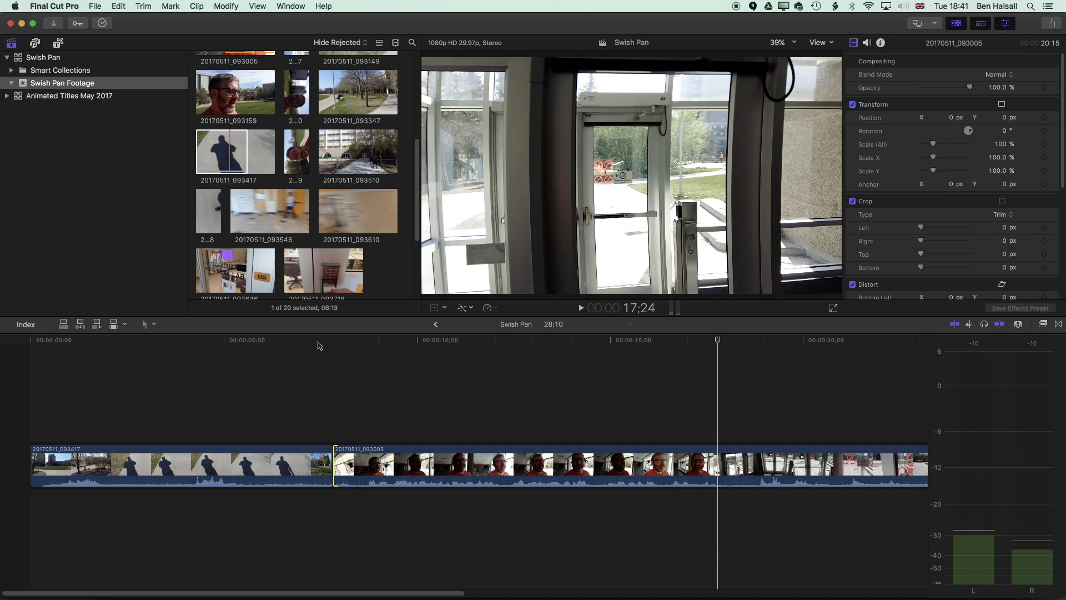
{"action": "key", "text": "k"}
{"action": "key", "text": "k+j"}
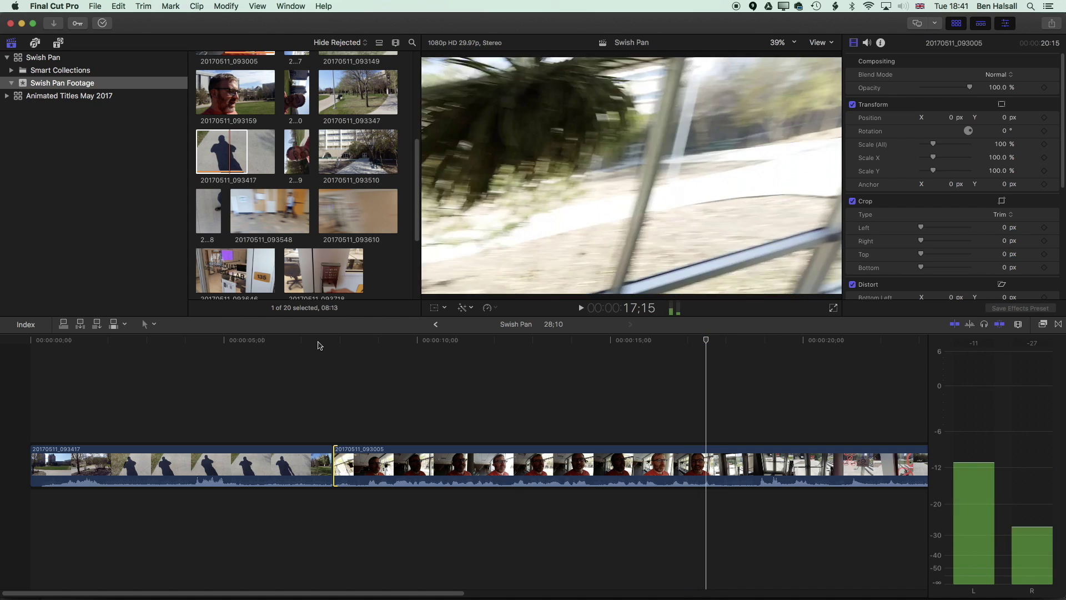
{"action": "key", "text": "k+l"}
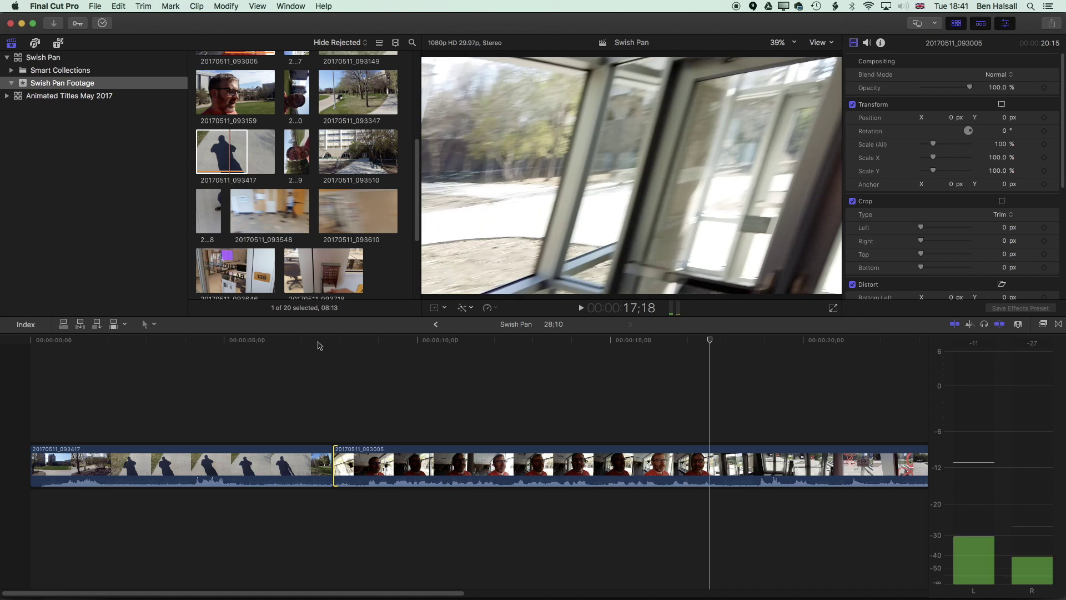
Step: Blade 20170511_093005 at the 17;16 swish frame and delete the footage after it
{"action": "key", "text": "k+j"}
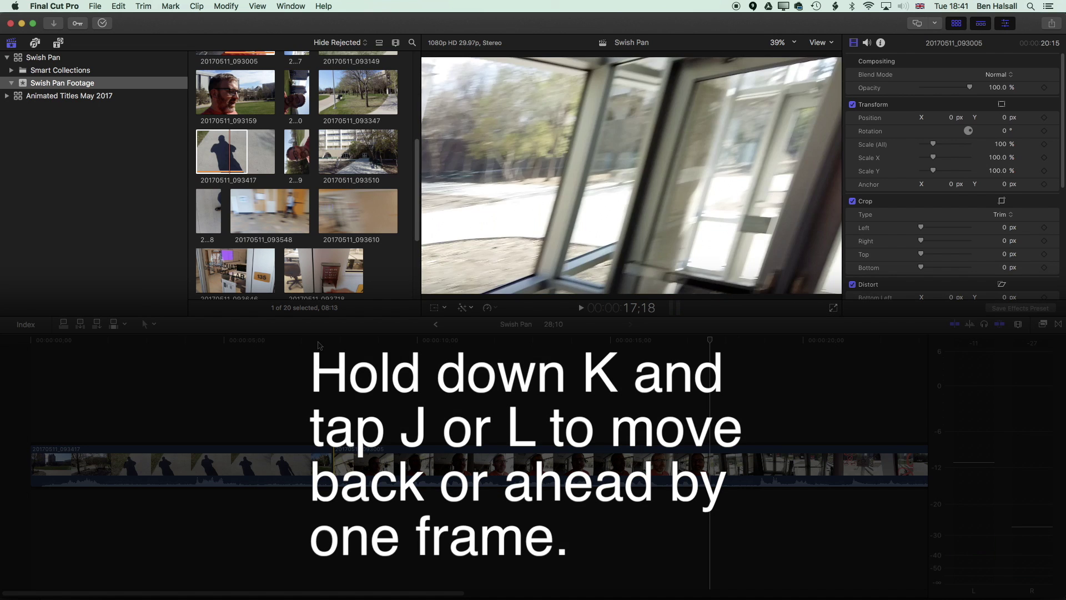
{"action": "key", "text": "k+j"}
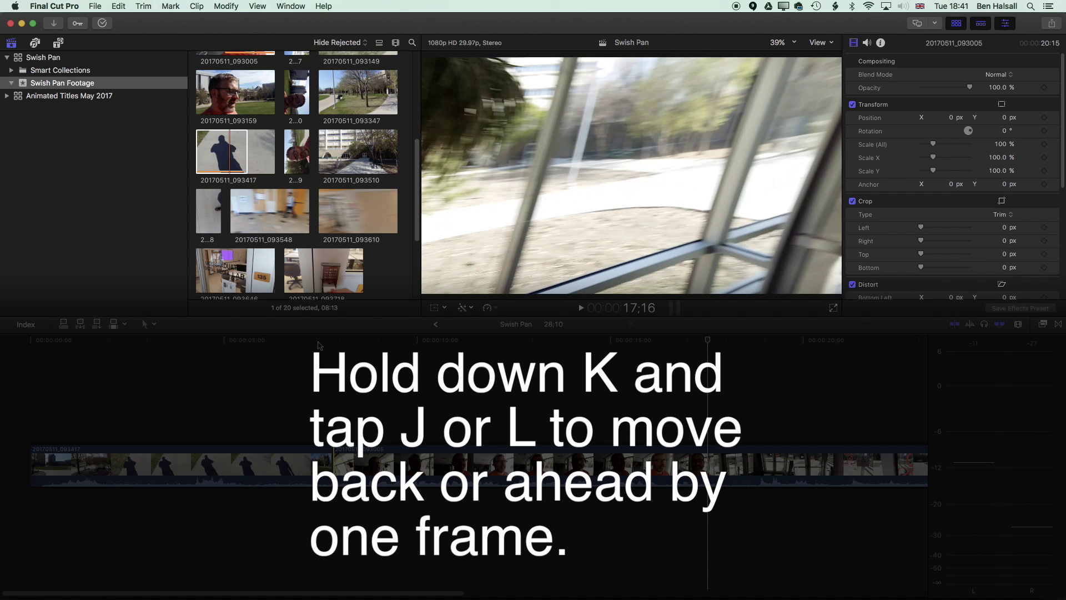
{"action": "key", "text": "c"}
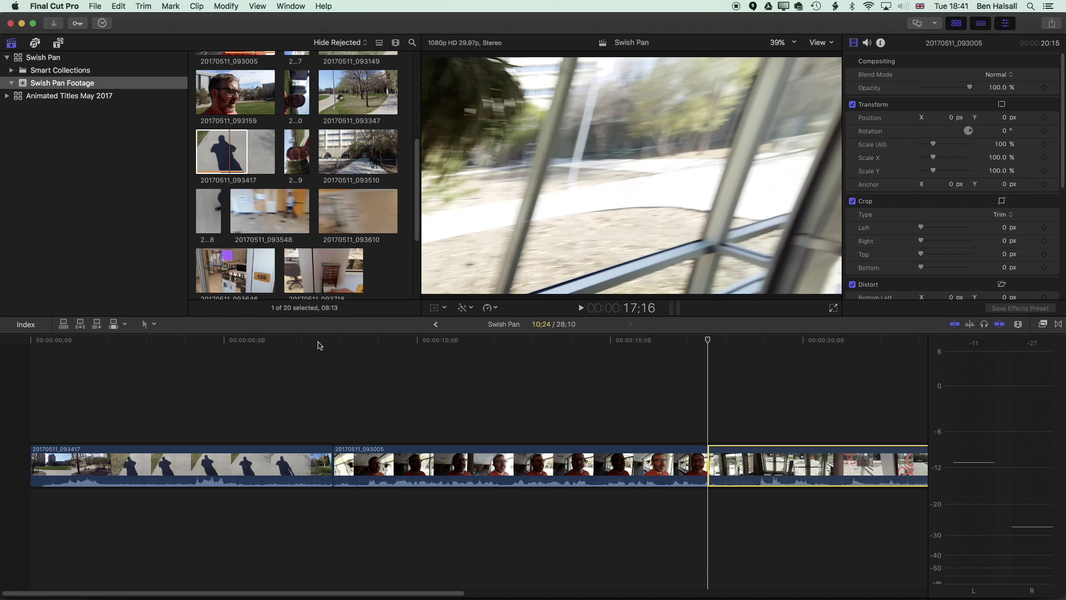
{"action": "key", "text": "Delete"}
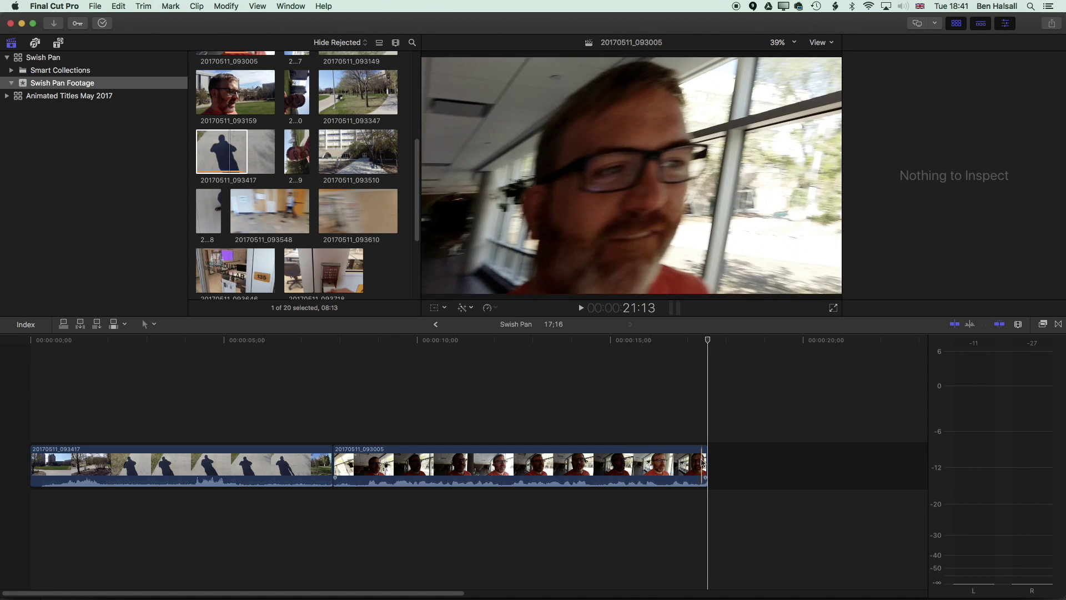
Step: Shuttle through clip 20170511_093250 in the browser to find its swish pan
{"action": "key", "text": "super+1"}
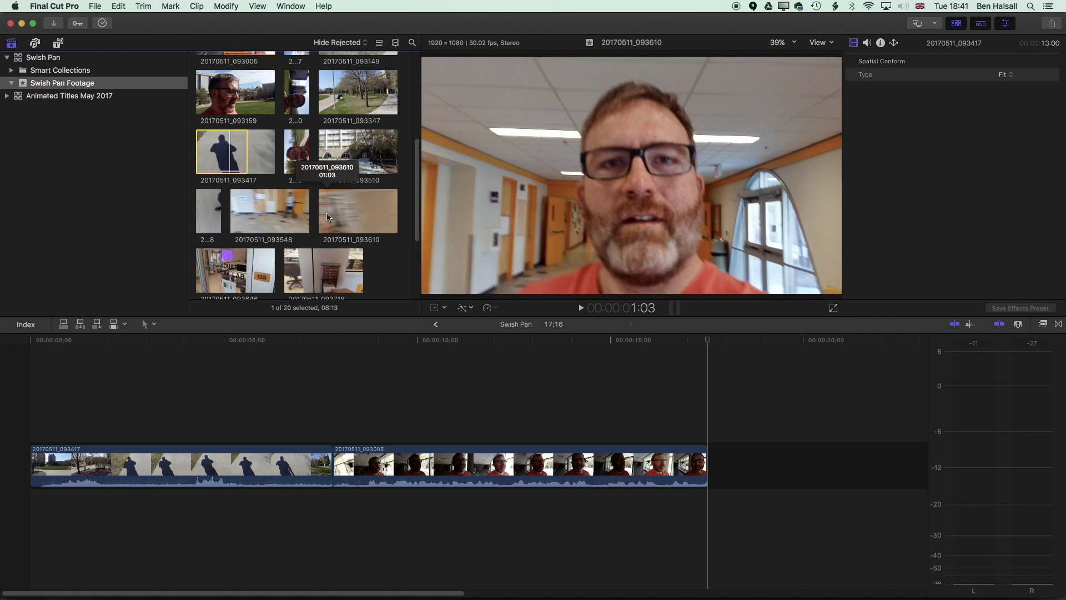
{"action": "scroll", "coordinate": [255, 219], "scroll_direction": "up", "scroll_amount": 5}
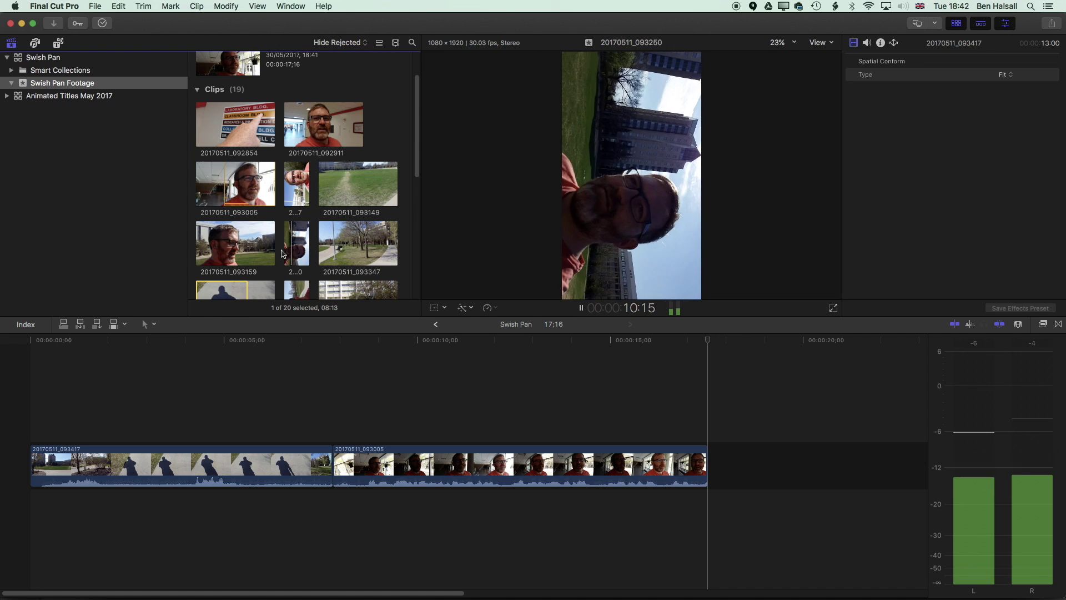
{"action": "key", "text": "j"}
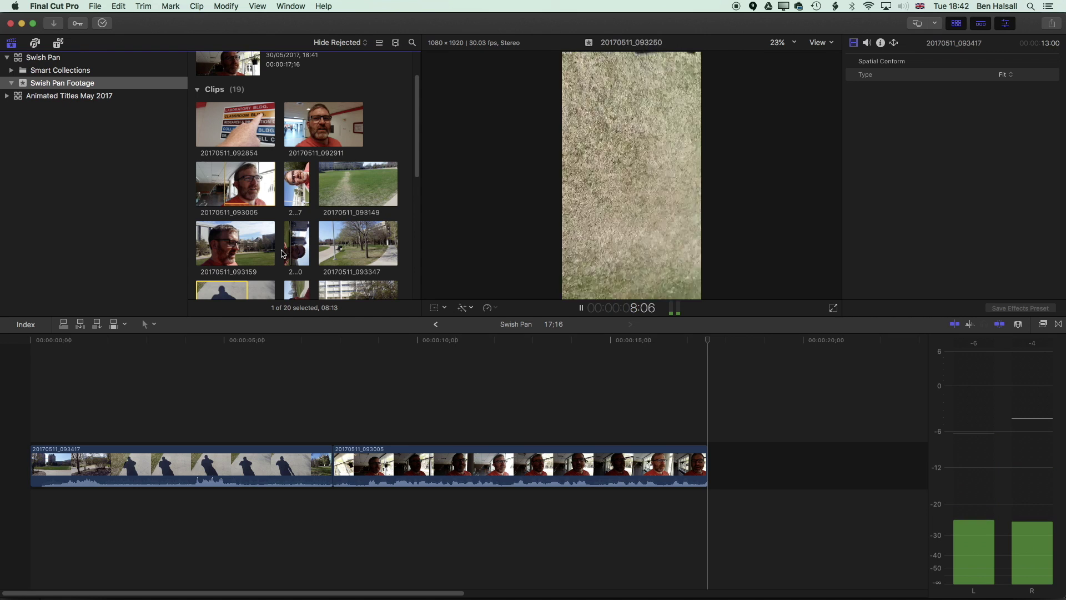
{"action": "key", "text": "l"}
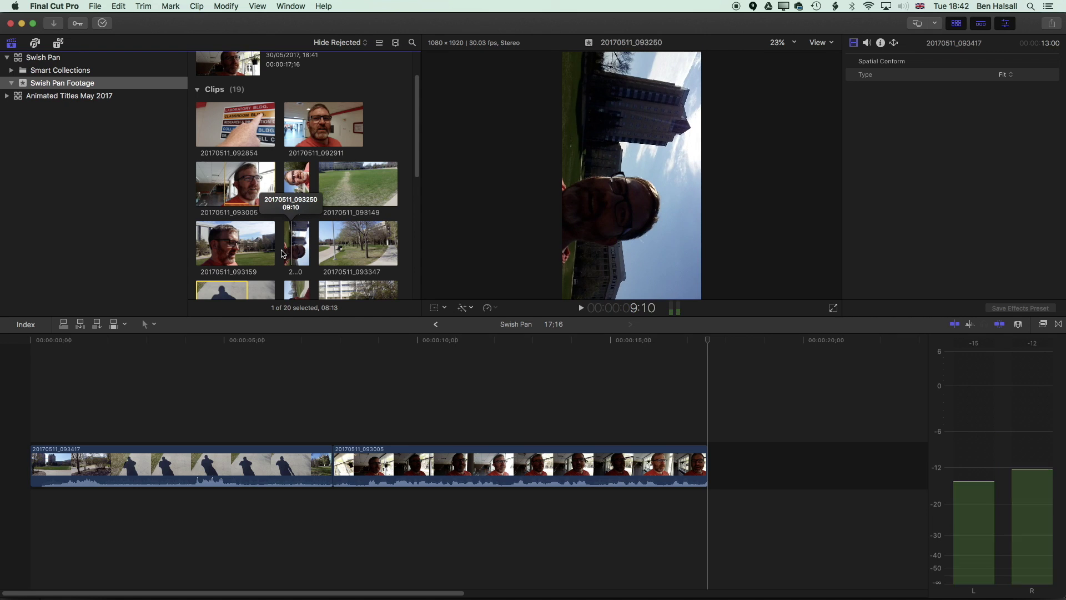
{"action": "key", "text": "k"}
Step: Mark an In at the swish and append the 26:12 range after 20170511_093005
{"action": "key", "text": "j"}
{"action": "key", "text": "k"}
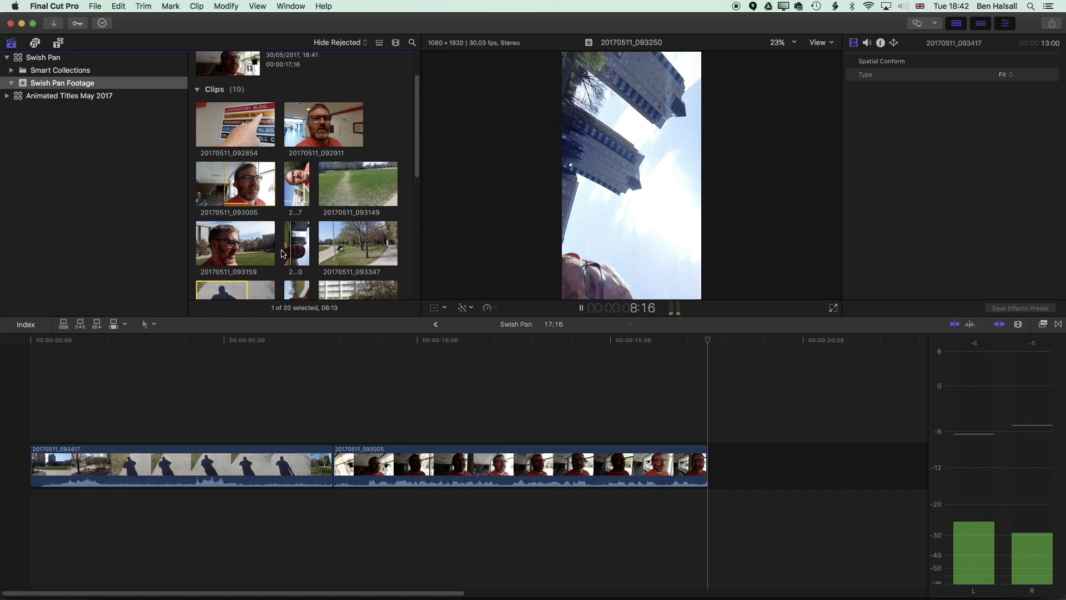
{"action": "key", "text": "i"}
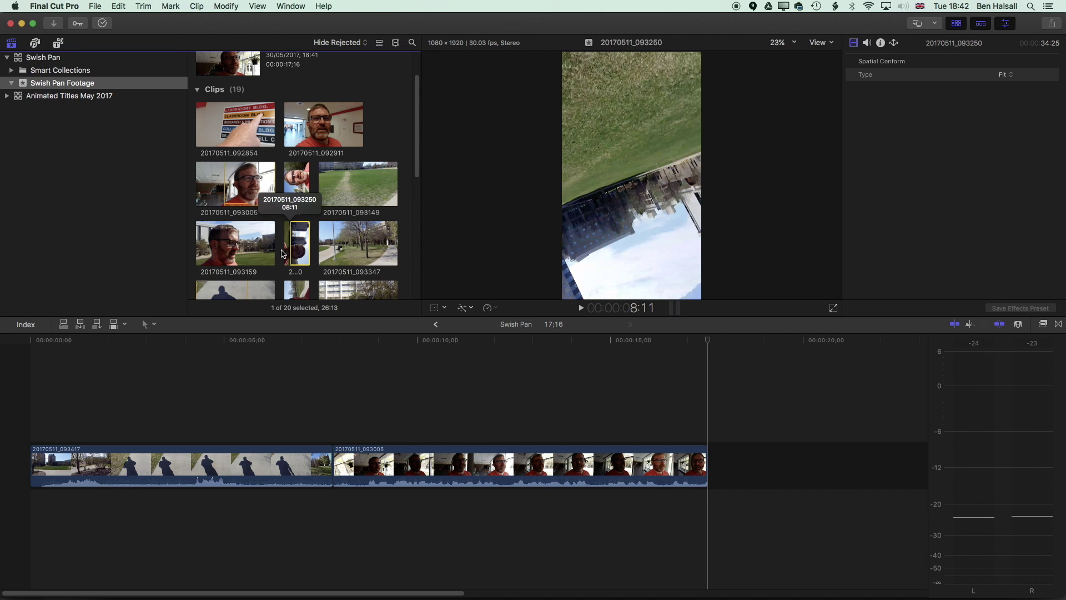
{"action": "left_click_drag", "start_coordinate": [299, 245], "coordinate": [717, 459]}
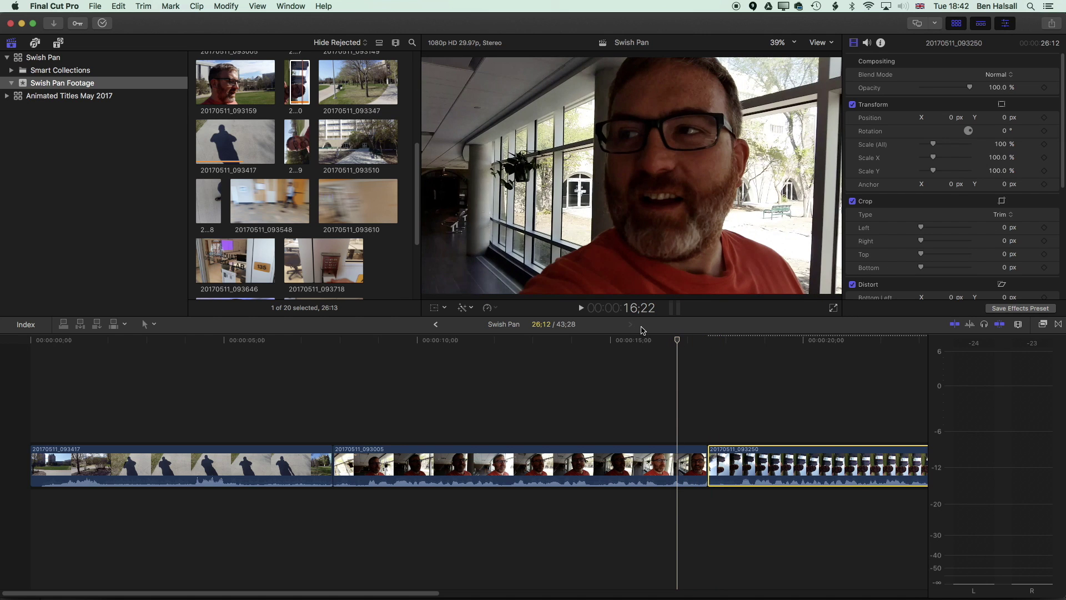
{"action": "key", "text": "space"}
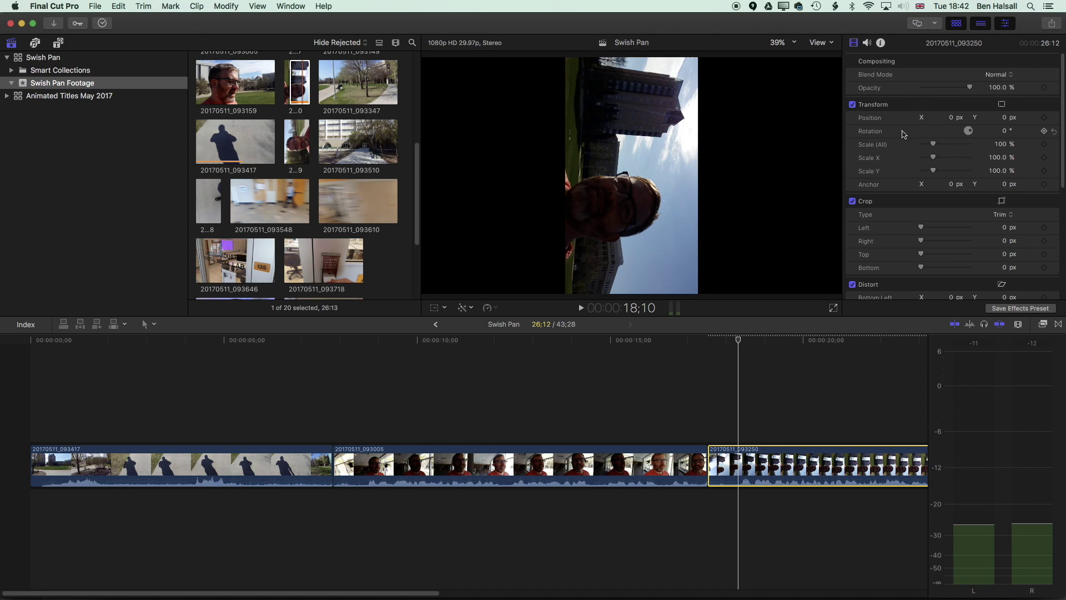
Step: Rotate clip 20170511_093250 by 90° in the Inspector so it stands upright
{"action": "left_click", "coordinate": [287, 6]}
{"action": "mouse_move", "coordinate": [304, 66]}
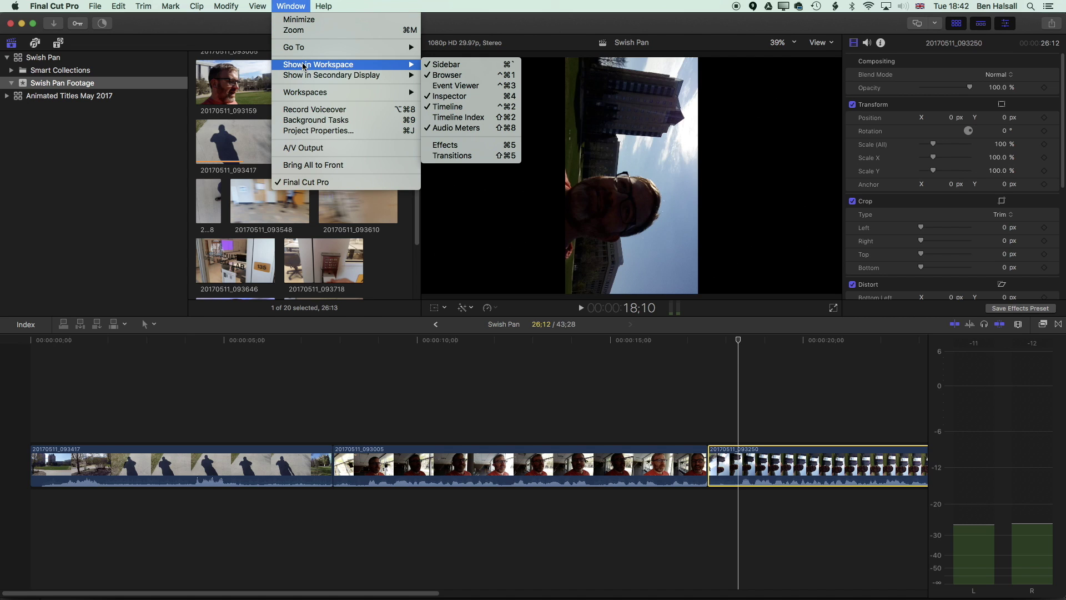
{"action": "left_click", "coordinate": [465, 102]}
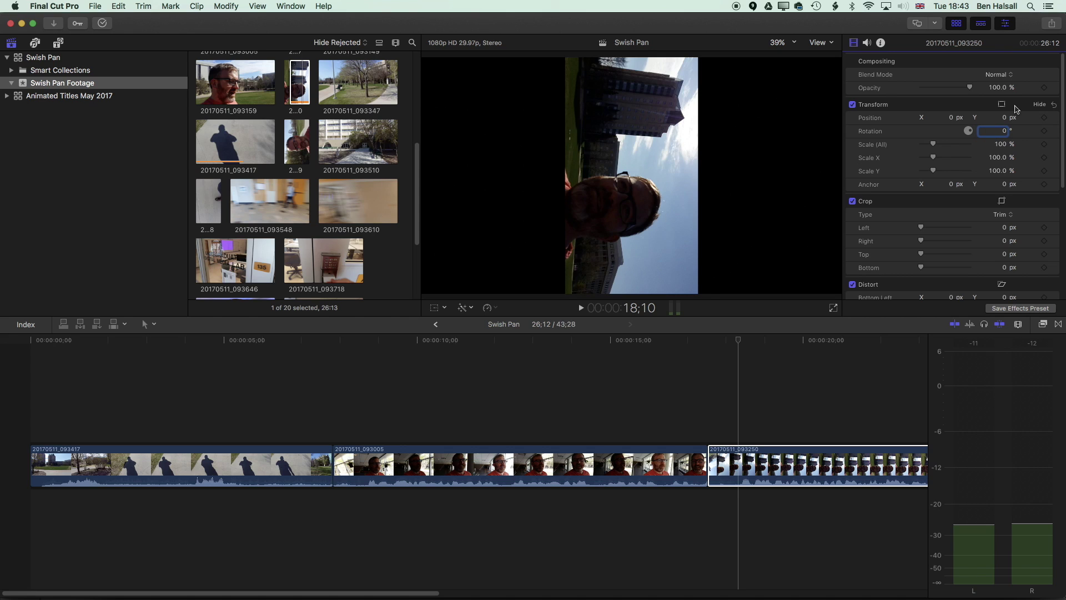
{"action": "key", "text": "Return"}
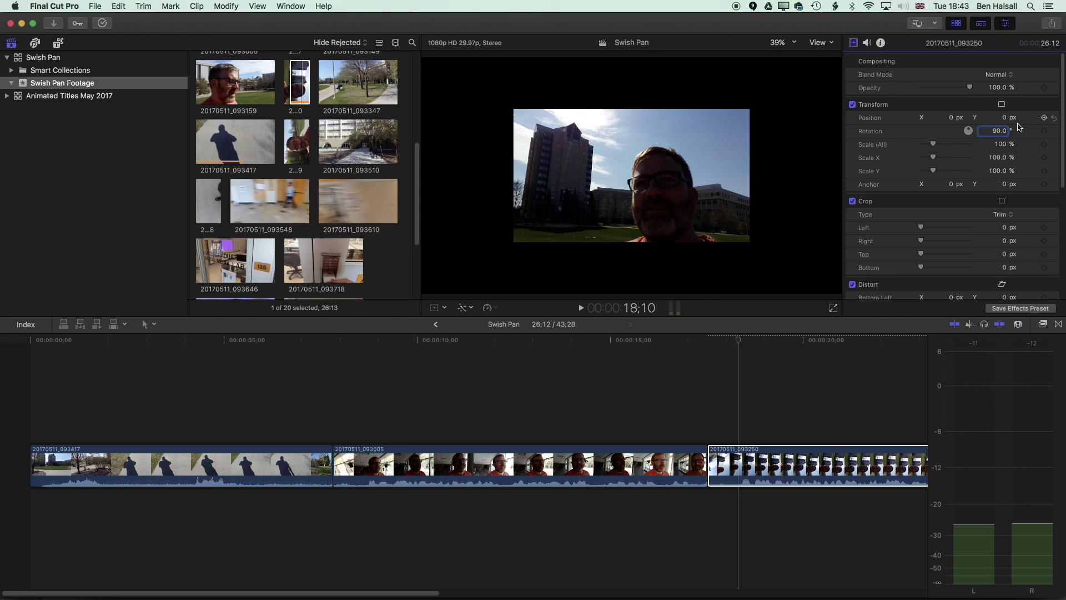
Step: Set the clip's Spatial Conform Type to None so it fills the frame
{"action": "scroll", "coordinate": [1018, 127], "scroll_direction": "down", "scroll_amount": 8}
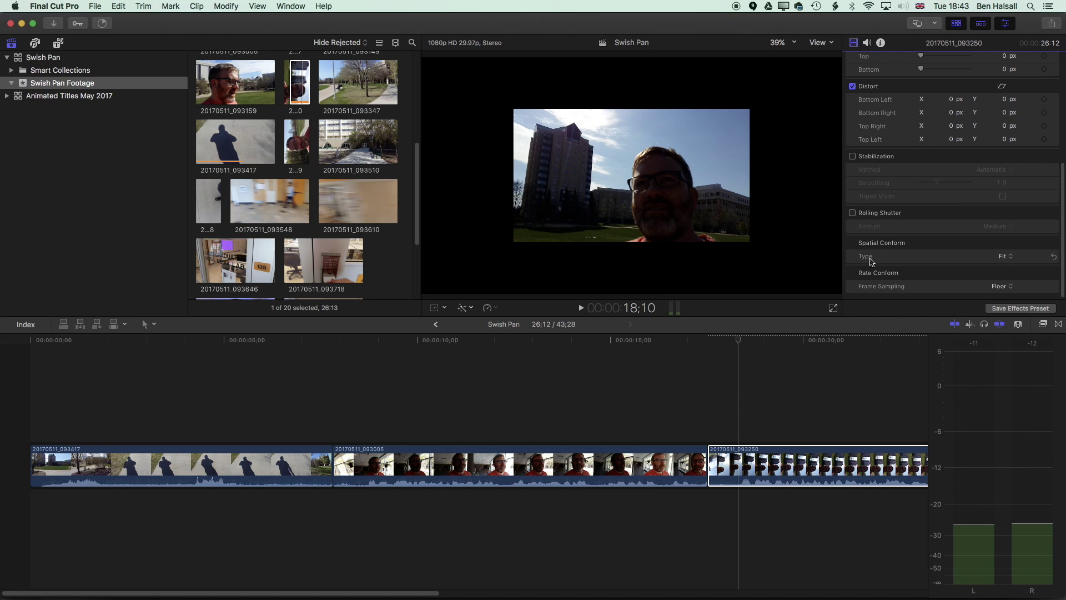
{"action": "left_click", "coordinate": [1007, 257]}
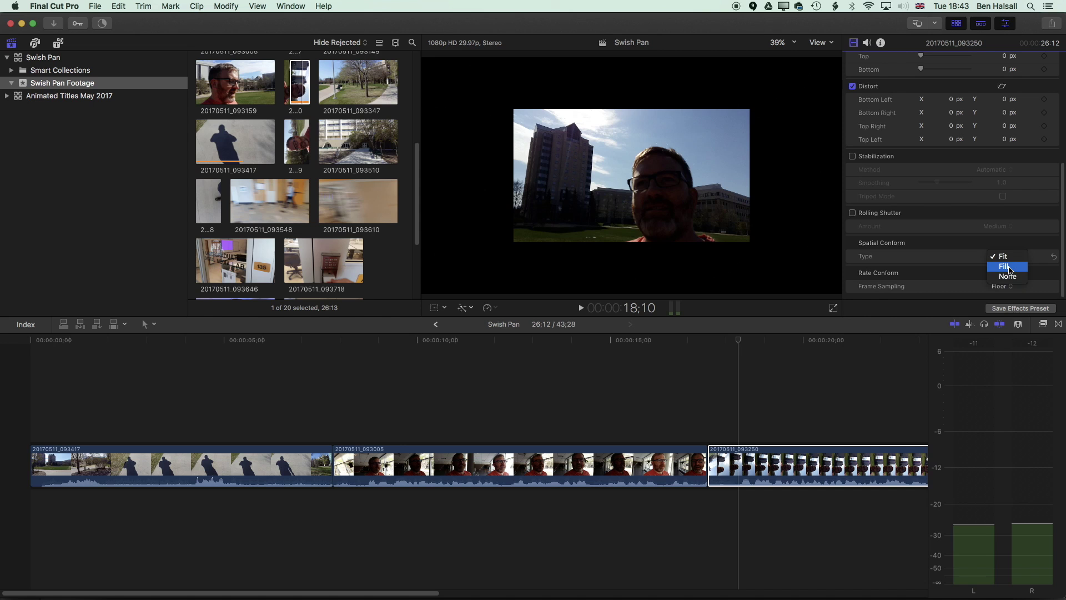
{"action": "left_click", "coordinate": [1014, 277]}
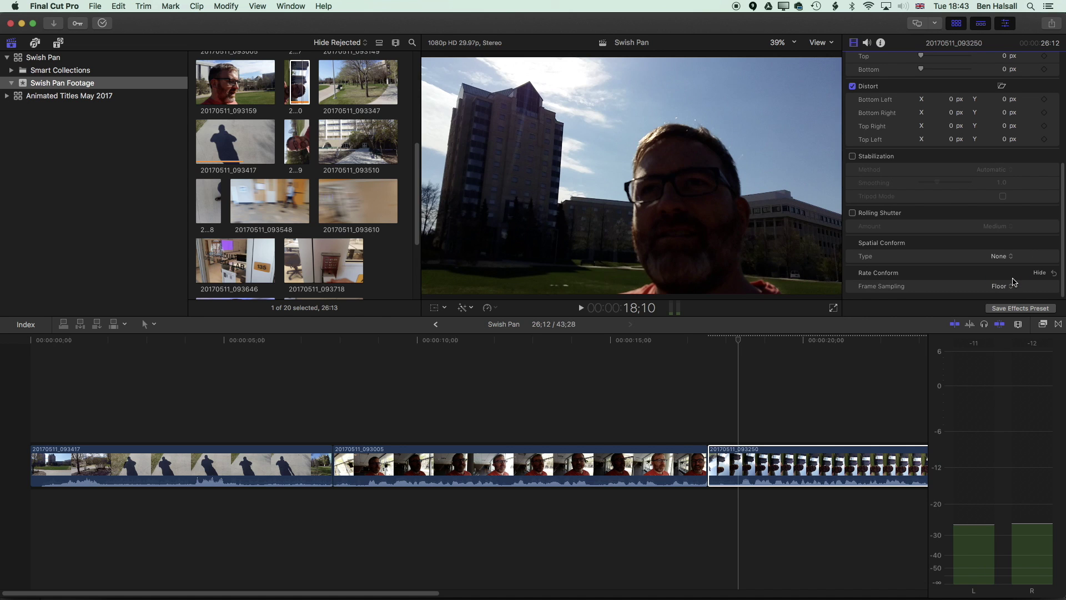
{"action": "left_click", "coordinate": [685, 341]}
Step: Review the second swish cut with playback and single-frame stepping
{"action": "key", "text": "space"}
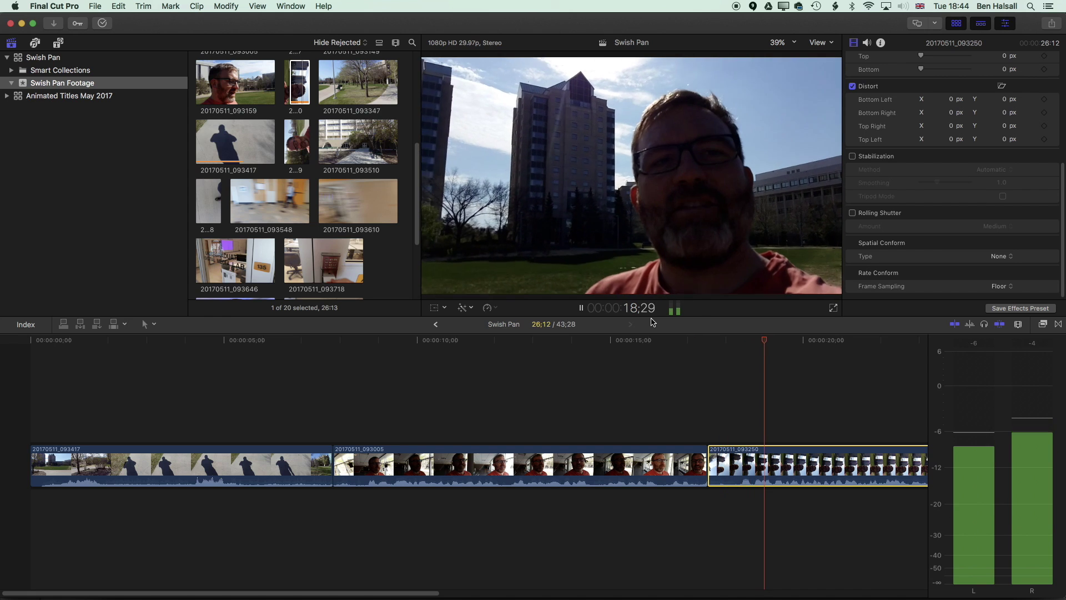
{"action": "key", "text": "j"}
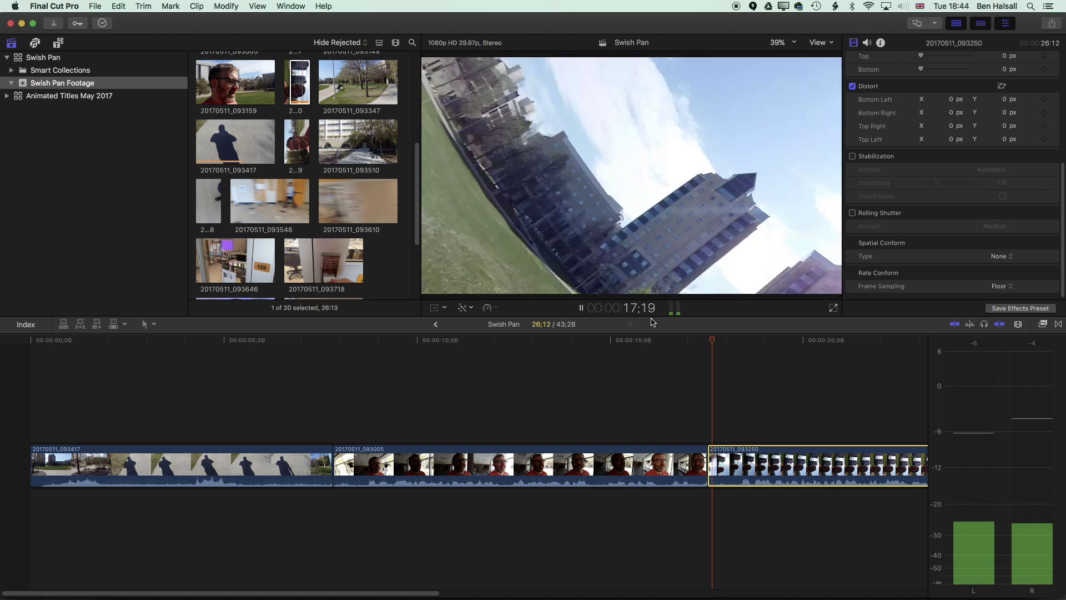
{"action": "key", "text": "space"}
{"action": "key", "text": "space"}
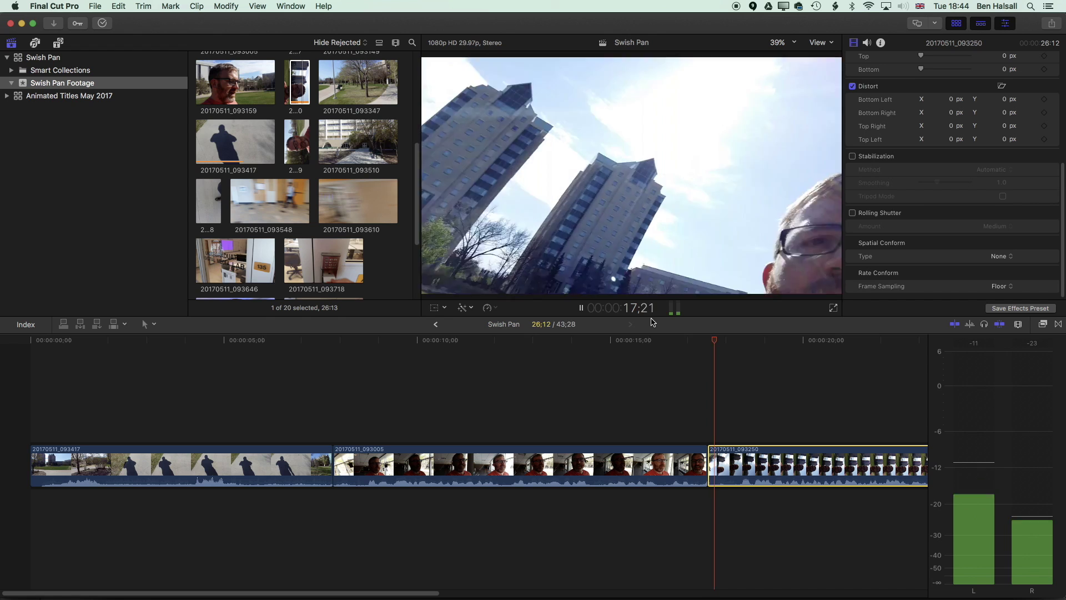
{"action": "key", "text": "j"}
{"action": "key", "text": "space"}
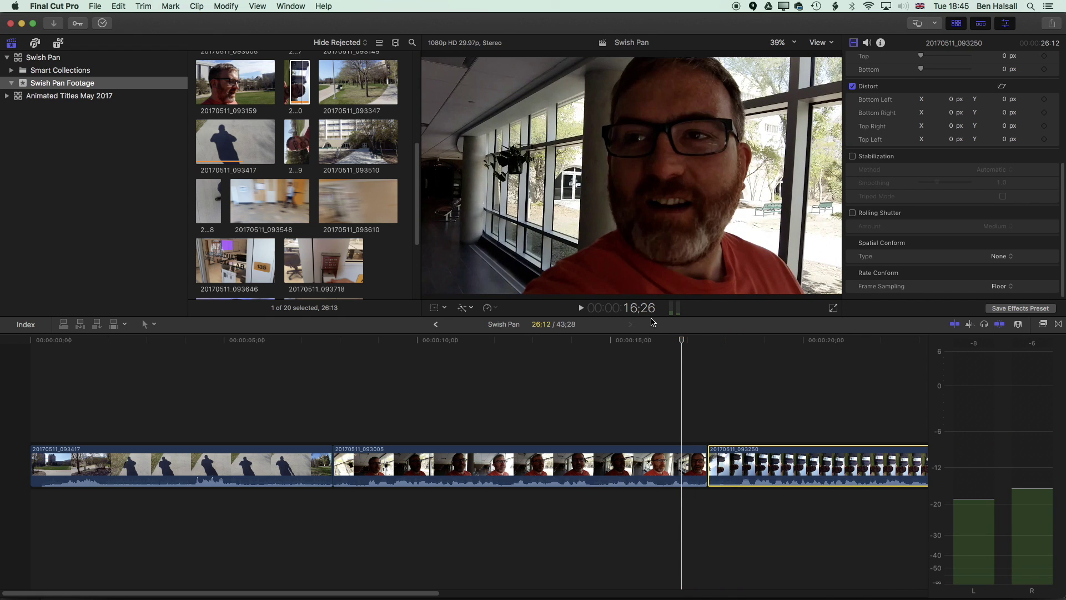
{"action": "key", "text": "k+l"}
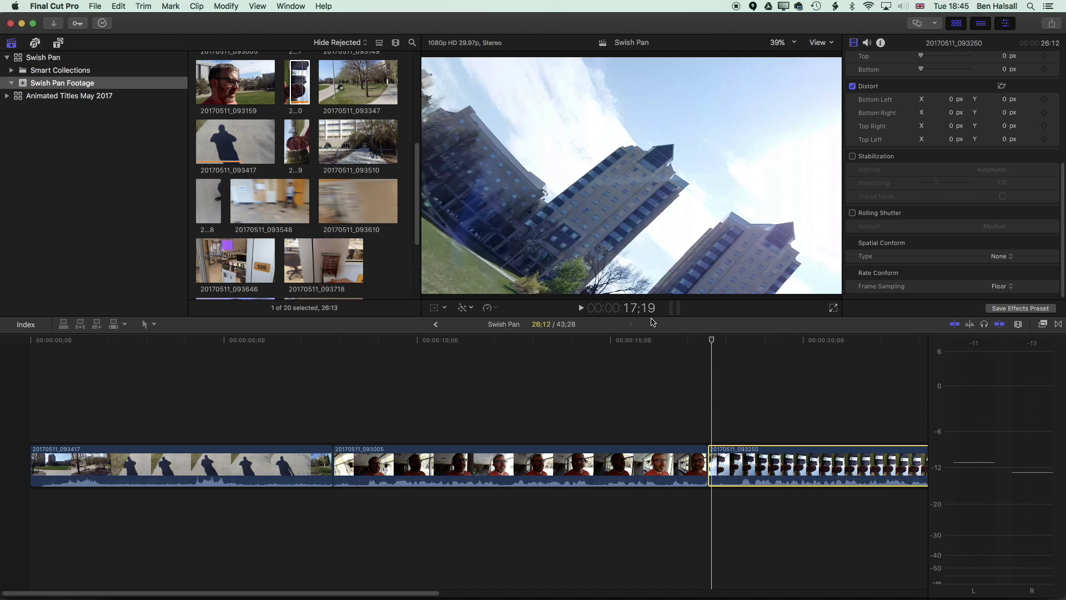
{"action": "key", "text": "k+j"}
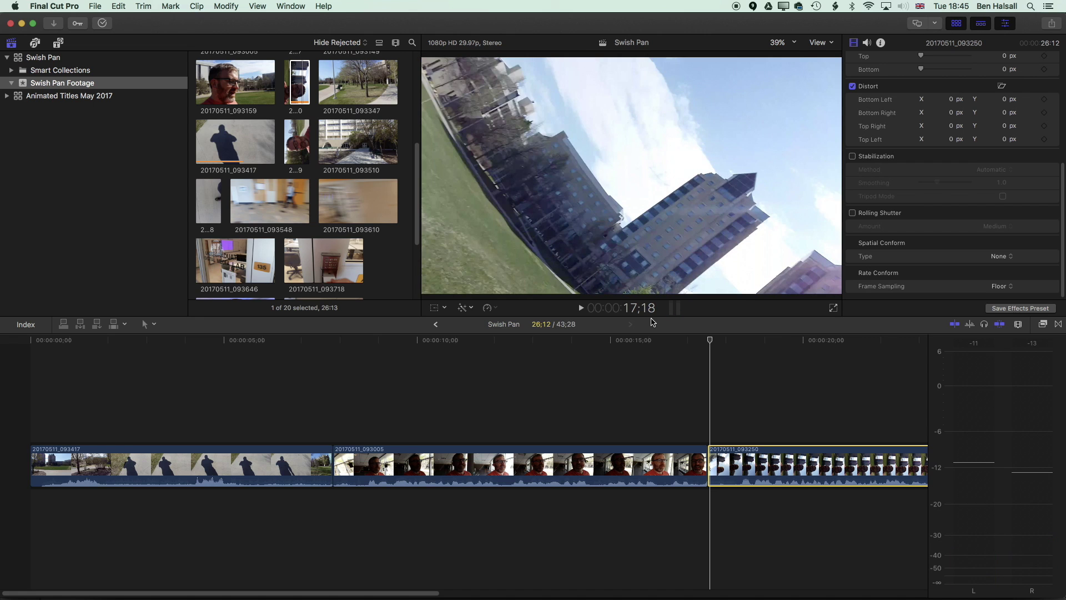
Step: Trim three frames off the start of 20170511_093250, making the project 43:25, and replay the cut
{"action": "key", "text": "alt+bracketleft"}
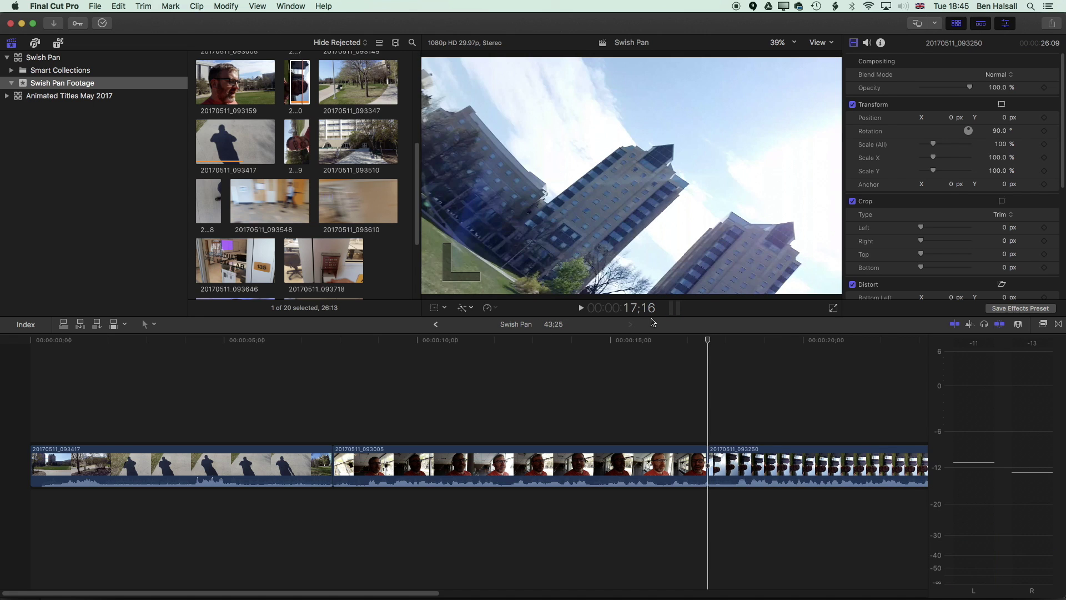
{"action": "key", "text": "space"}
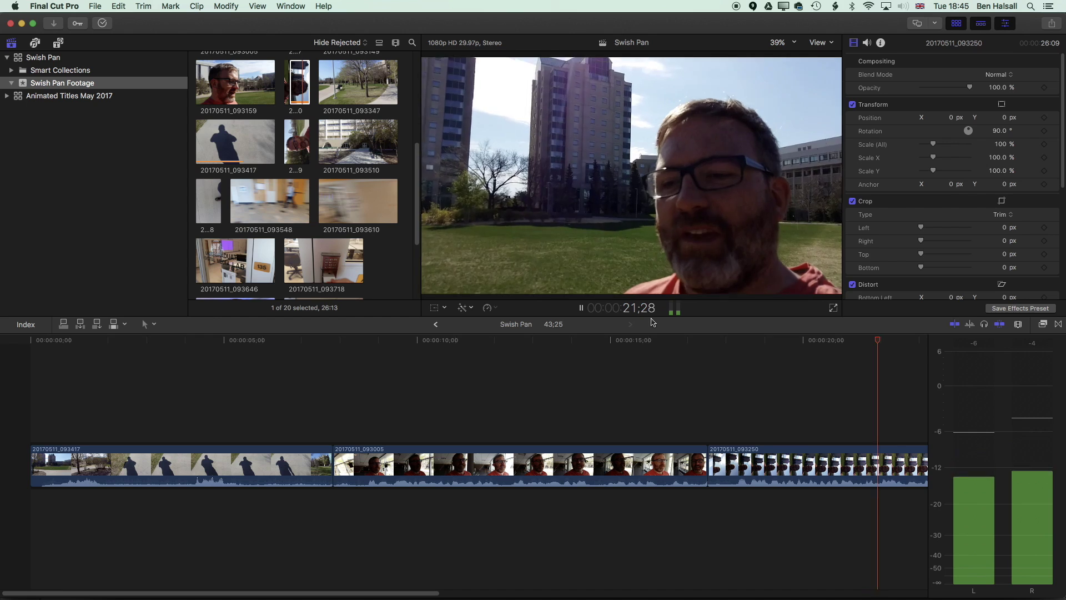
{"action": "key", "text": "space"}
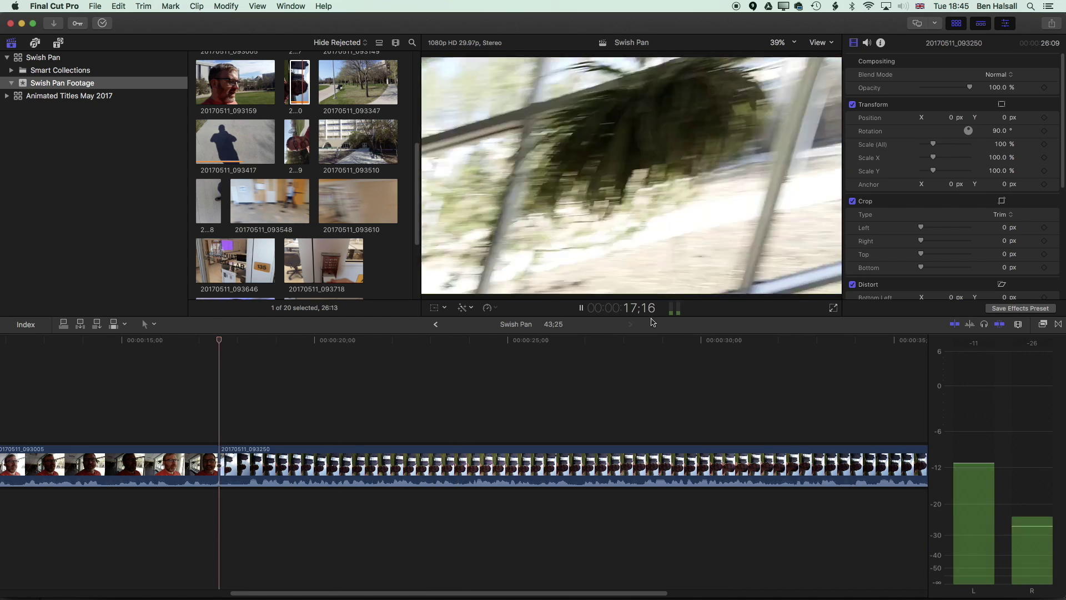
{"action": "key", "text": "j"}
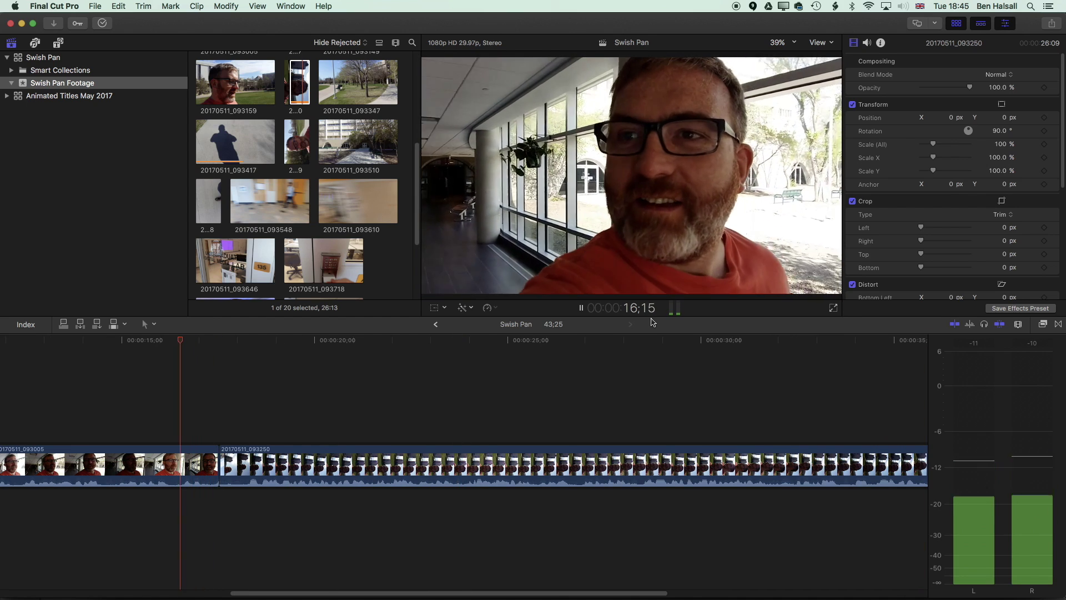
{"action": "key", "text": "space"}
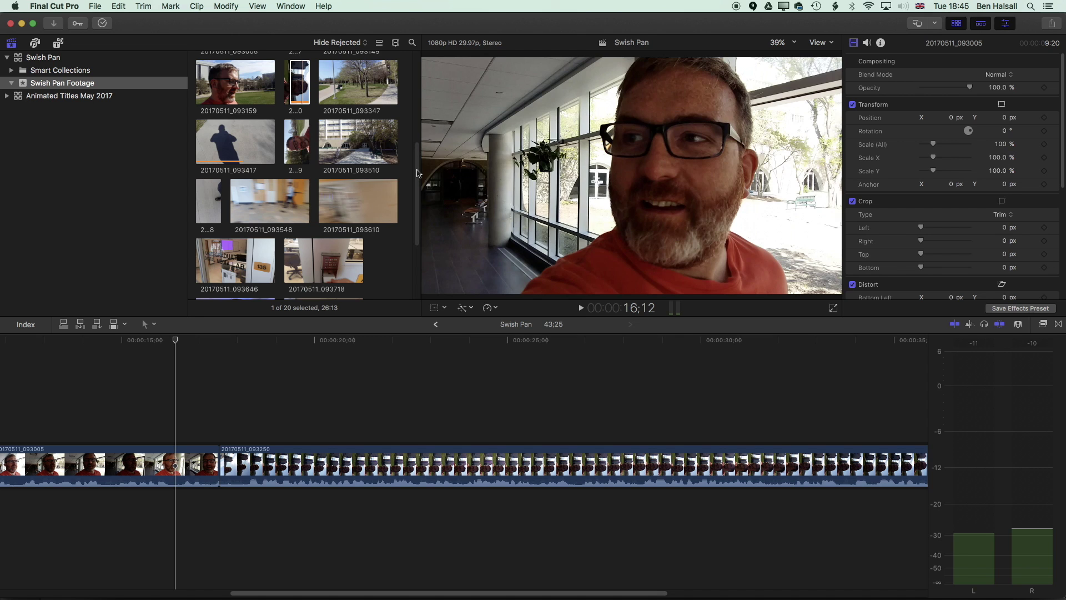
{"action": "scroll", "coordinate": [239, 177], "scroll_direction": "up", "scroll_amount": 5}
Step: Load the 20170511_092854 clip from the Browser into the Viewer to preview its footage
{"action": "left_click", "coordinate": [217, 176]}
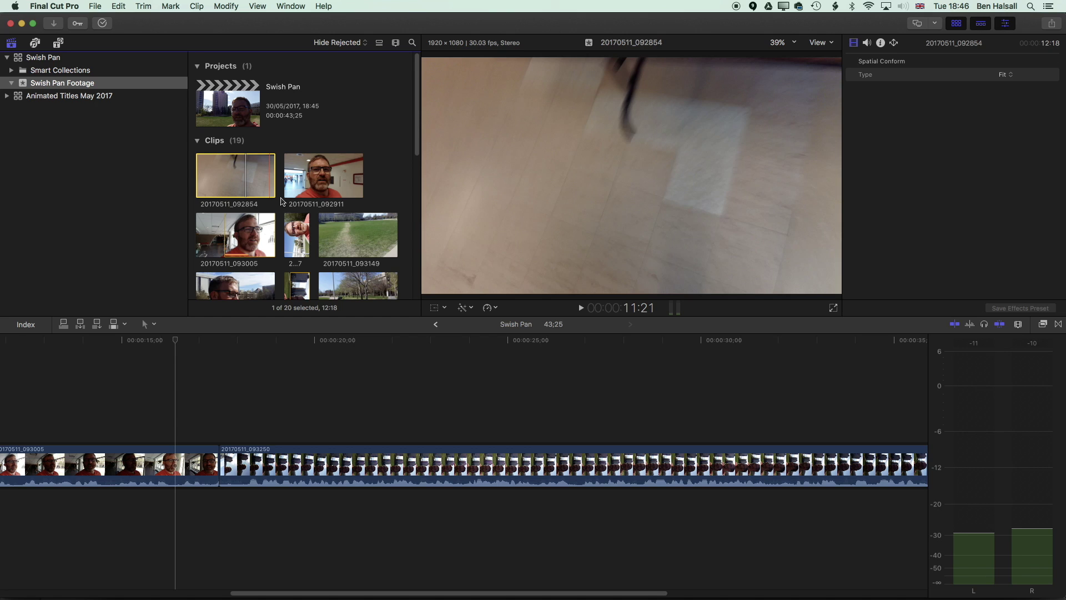
Step: Fit and play the whole Swish Pan project, then zoom in on the 093005–093250 cut
{"action": "left_click", "coordinate": [177, 355]}
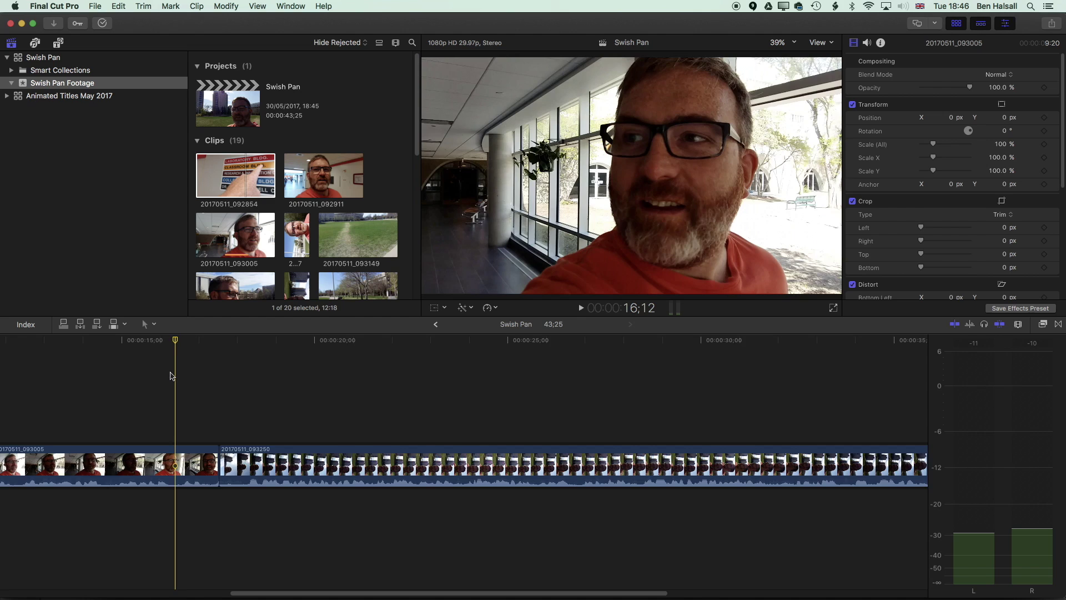
{"action": "key", "text": "shift+z"}
{"action": "key", "text": "space"}
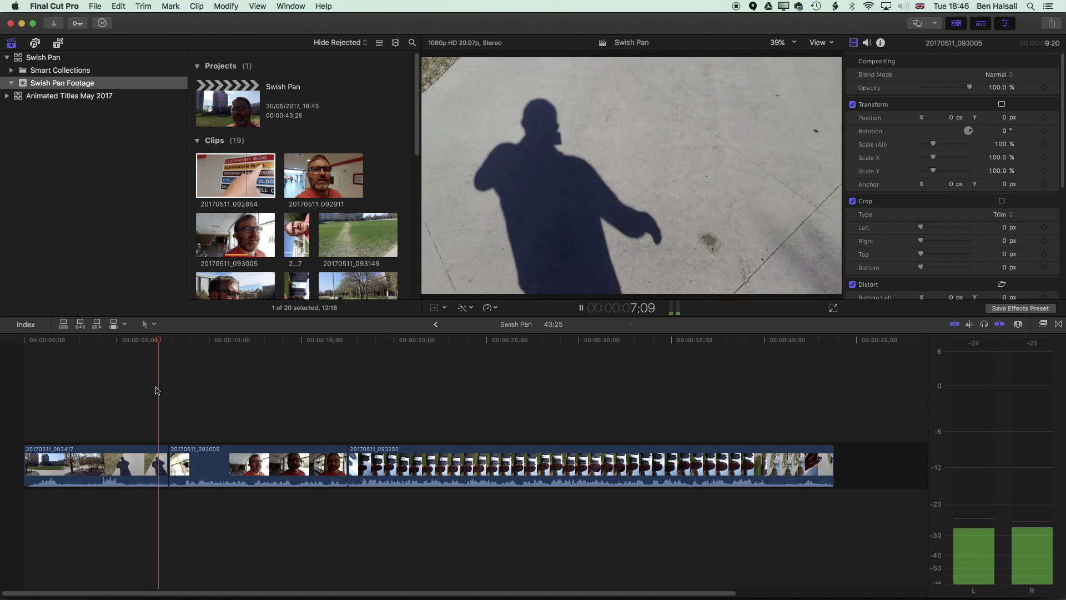
{"action": "key", "text": "space"}
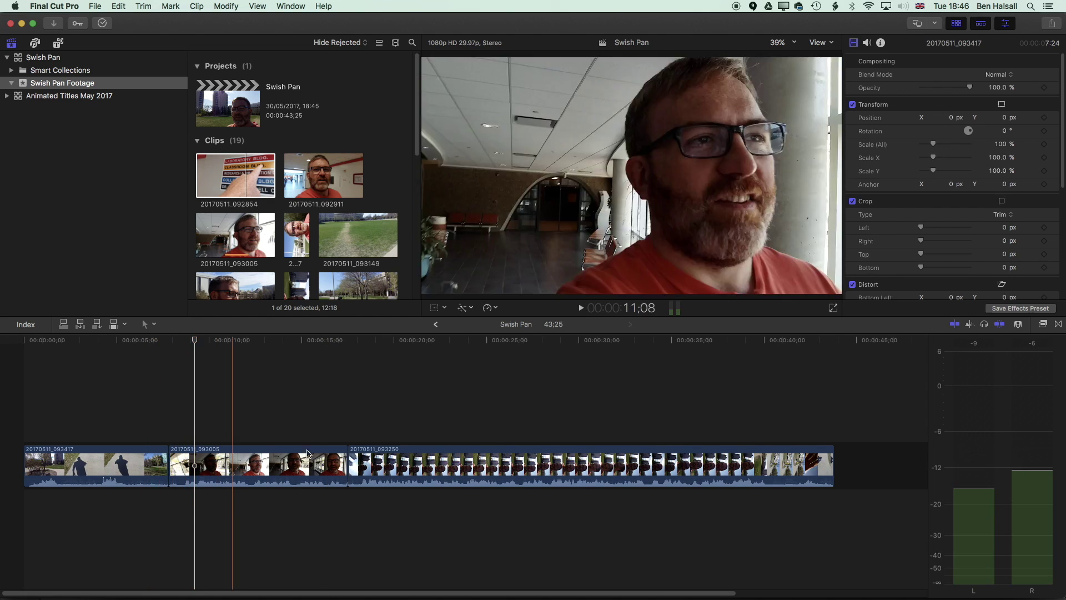
{"action": "left_click", "coordinate": [389, 463]}
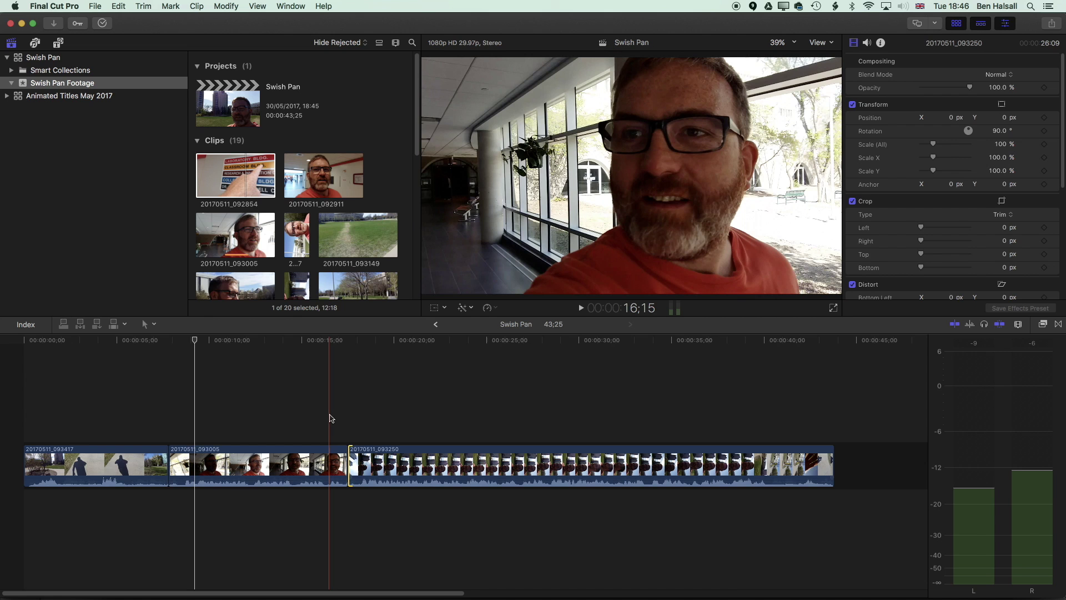
{"action": "key", "text": "super+equal"}
{"action": "key", "text": "super+equal"}
{"action": "key", "text": "super+equal"}
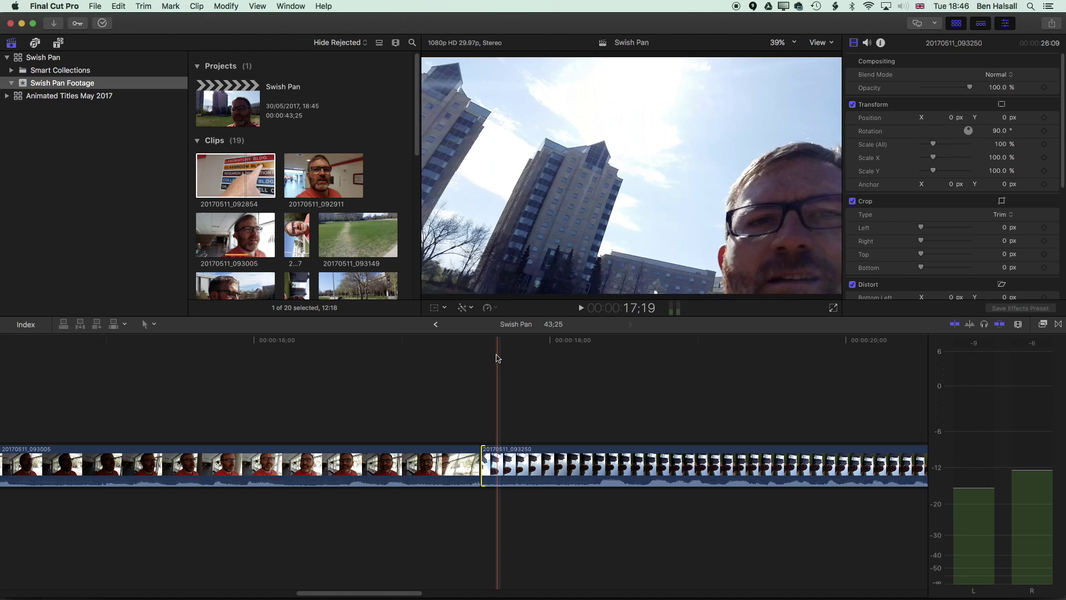
Step: Add a Cross Dissolve at the 093005–093250 cut and shorten it to 4 frames
{"action": "left_click", "coordinate": [1058, 324]}
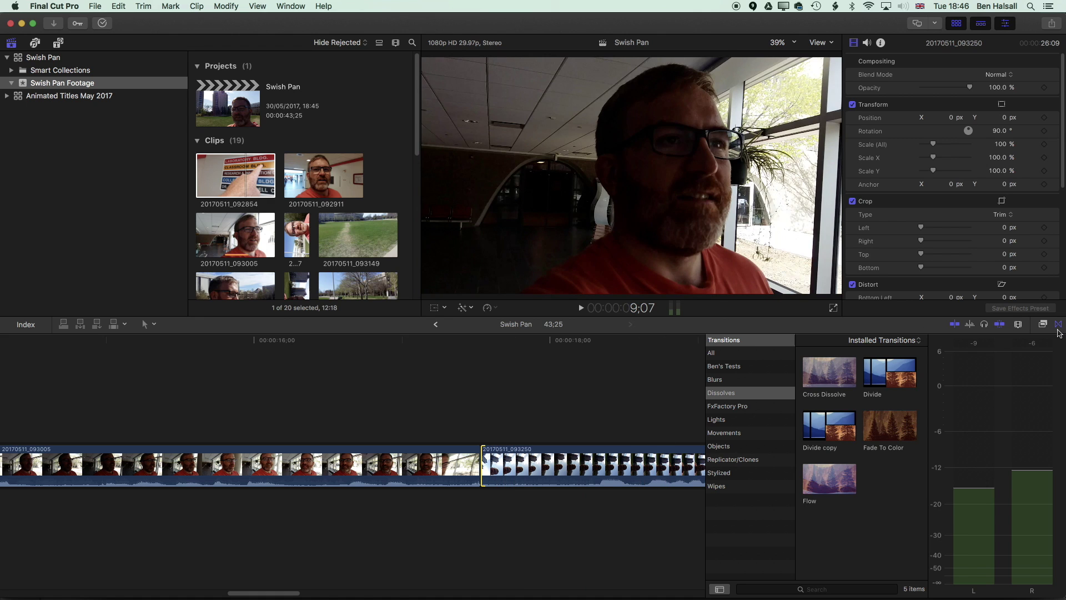
{"action": "left_click_drag", "start_coordinate": [824, 379], "coordinate": [481, 465]}
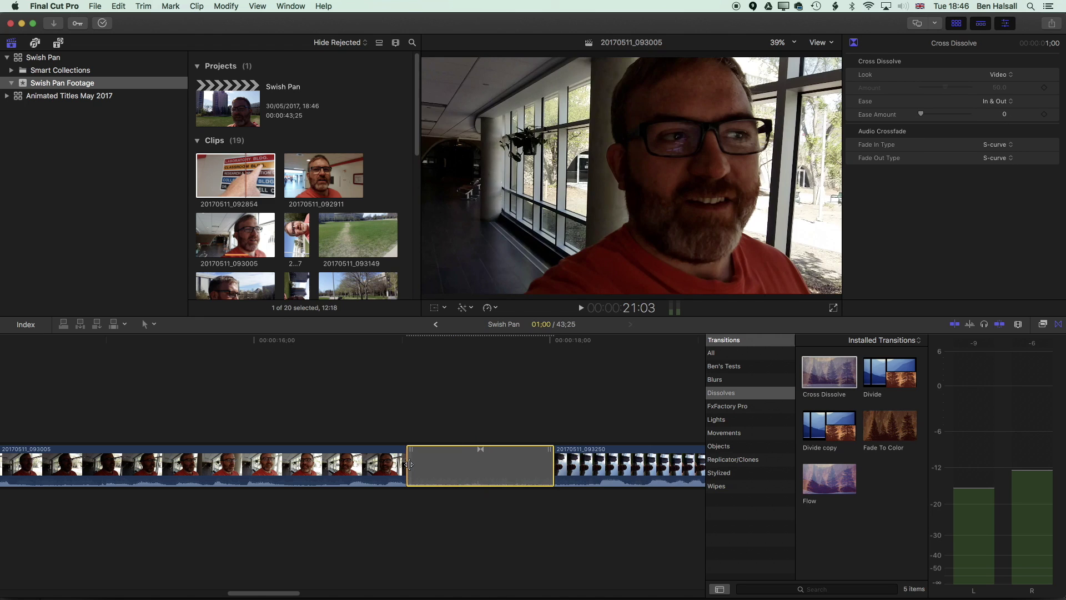
{"action": "left_click_drag", "start_coordinate": [408, 465], "coordinate": [474, 464]}
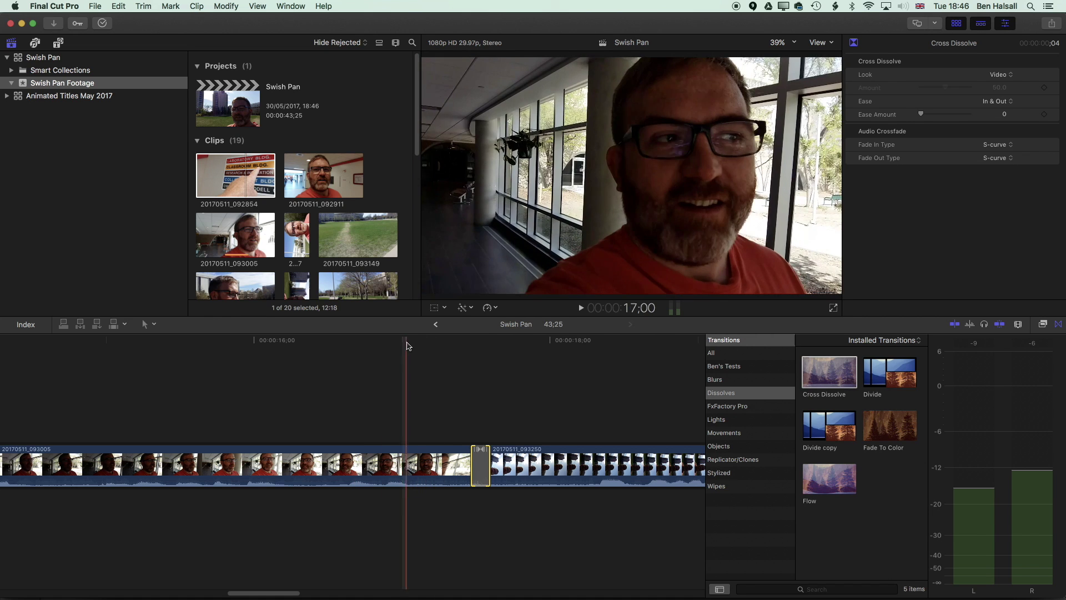
Step: Play back the section around the new dissolve to check the transition
{"action": "key", "text": "space"}
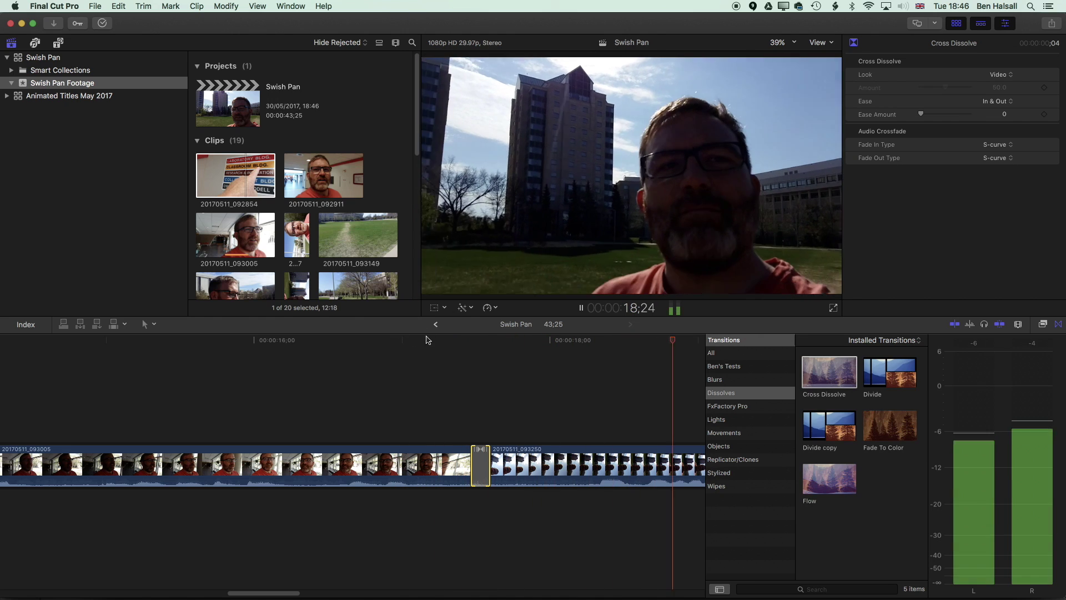
{"action": "left_click", "coordinate": [407, 340]}
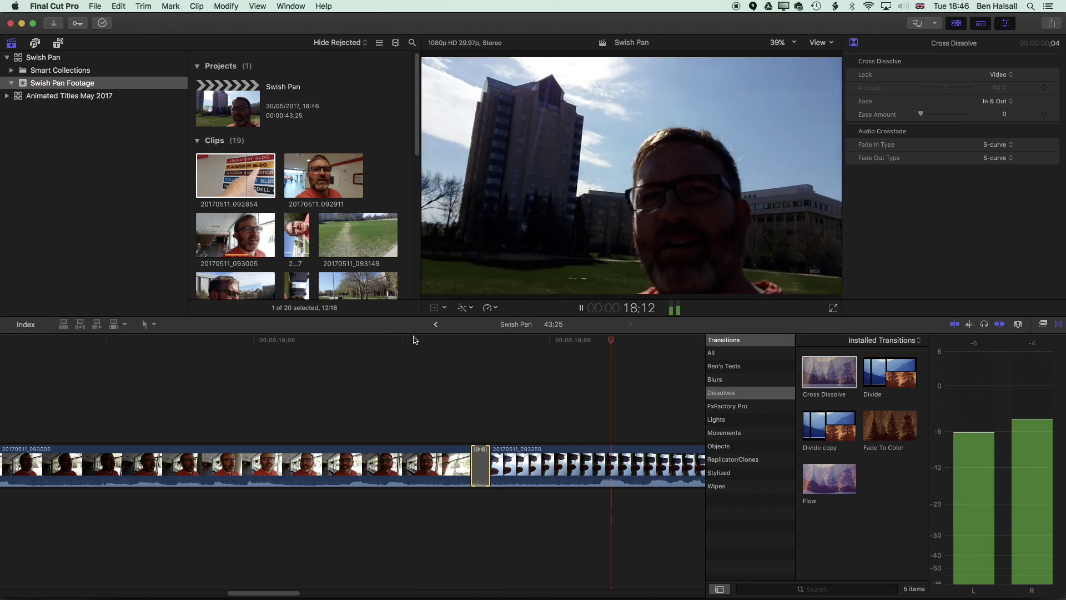
{"action": "key", "text": "space"}
{"action": "key", "text": "space"}
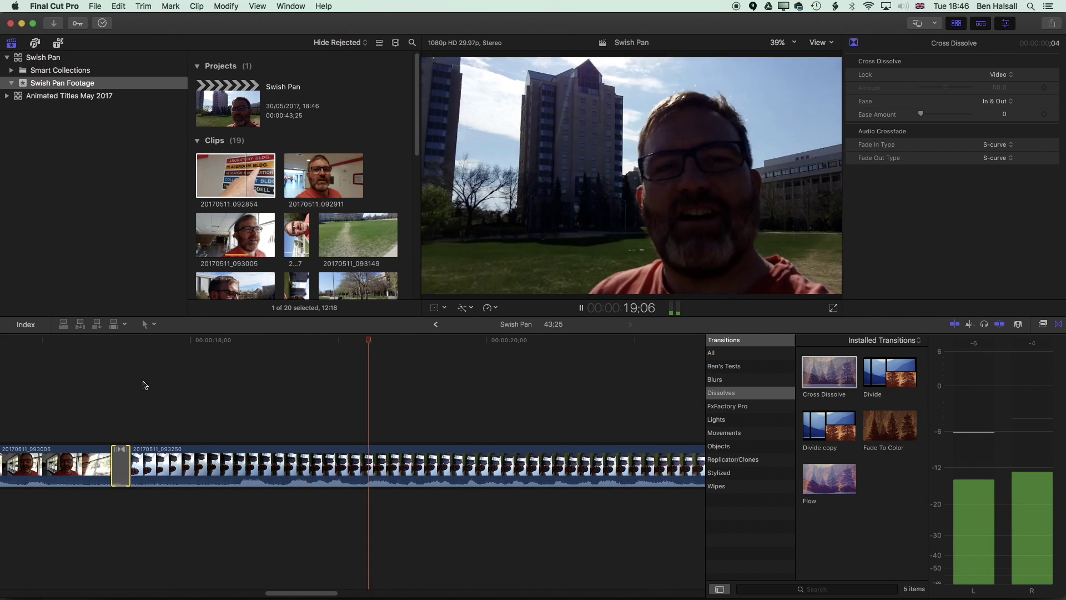
{"action": "key", "text": "space"}
{"action": "left_click_drag", "start_coordinate": [307, 595], "coordinate": [124, 592]}
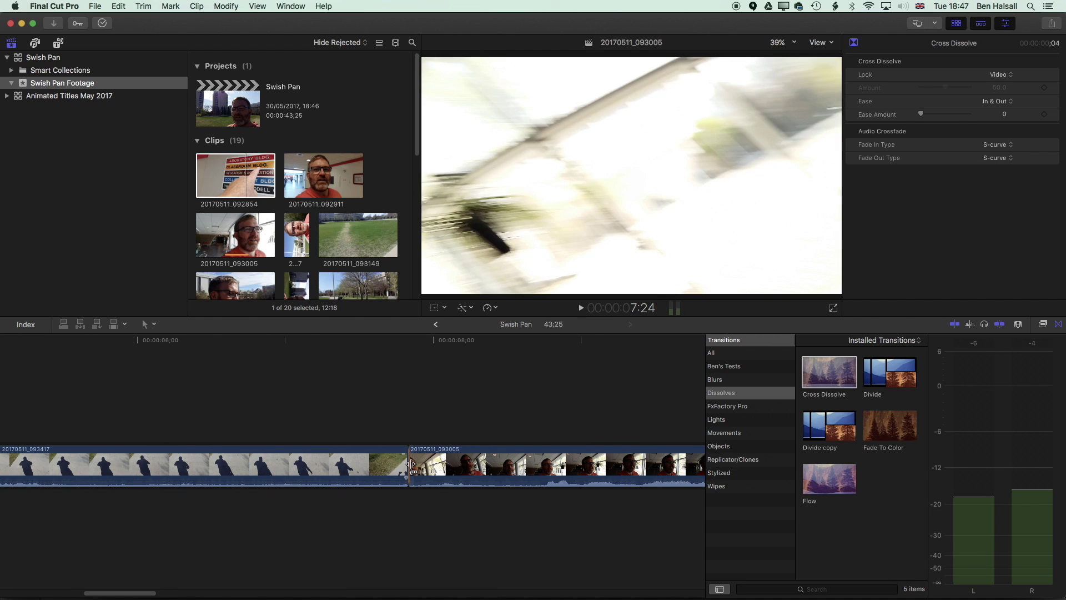
Step: Add a Cross Dissolve at the 093417–093005 cut and set its duration to 5 frames
{"action": "left_click_drag", "start_coordinate": [829, 372], "coordinate": [411, 464]}
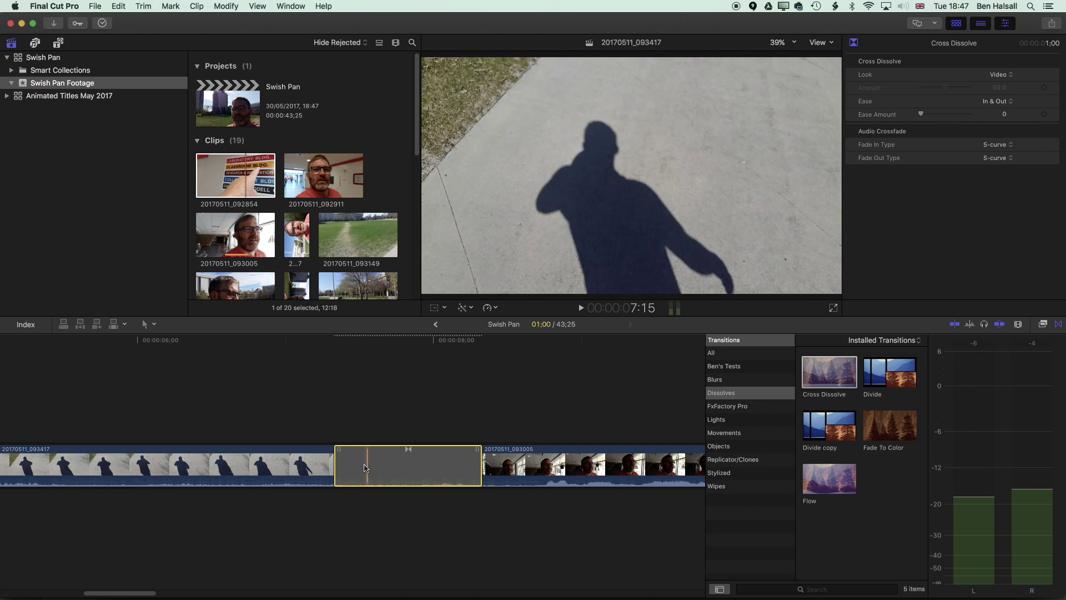
{"action": "key", "text": "ctrl+d"}
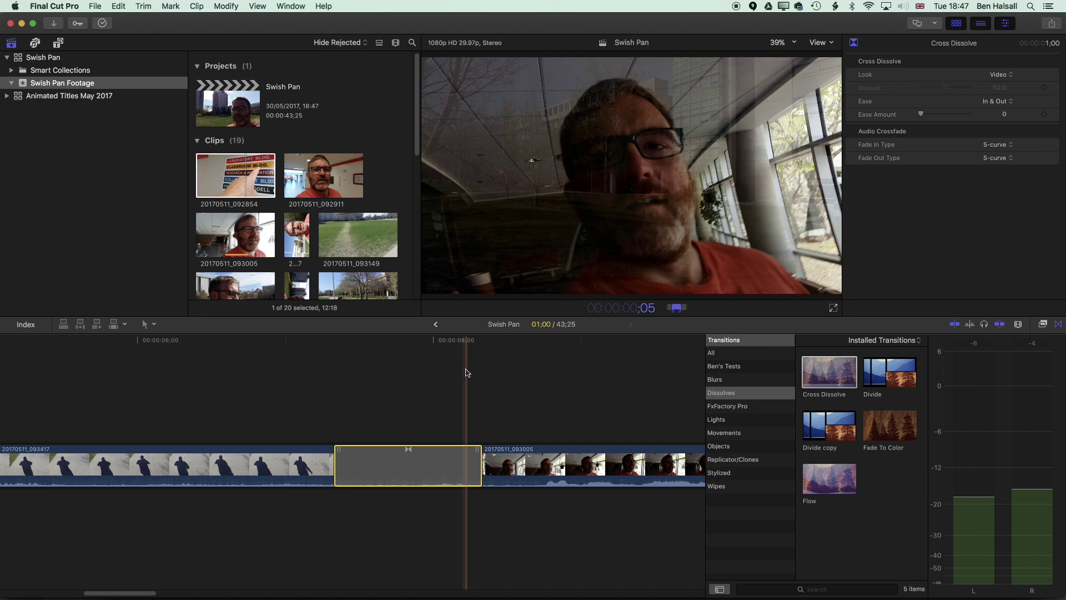
{"action": "type", "text": "5"}
{"action": "key", "text": "Return"}
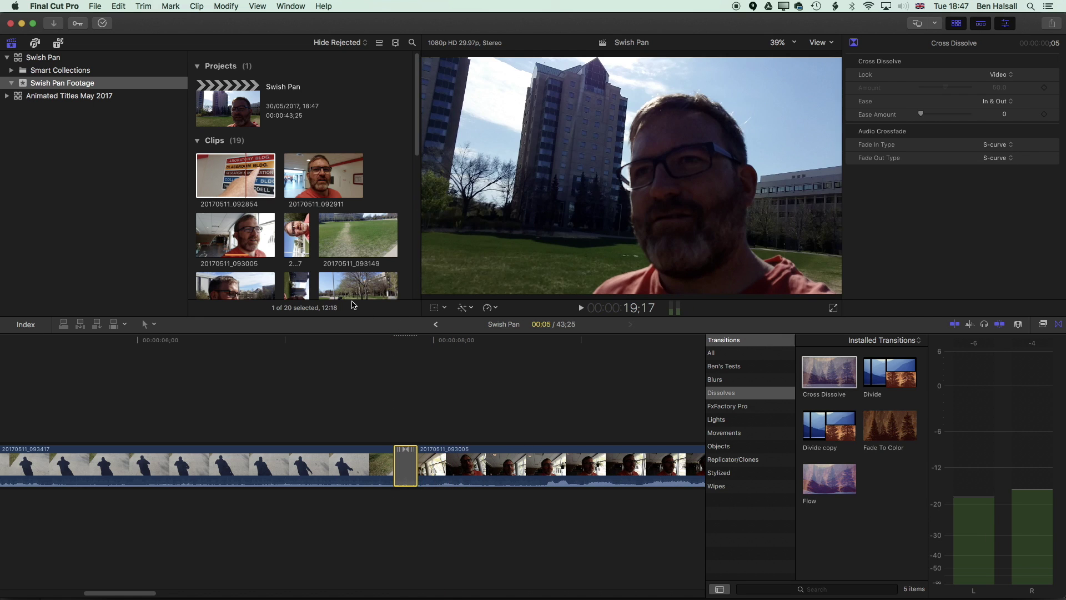
{"action": "key", "text": "space"}
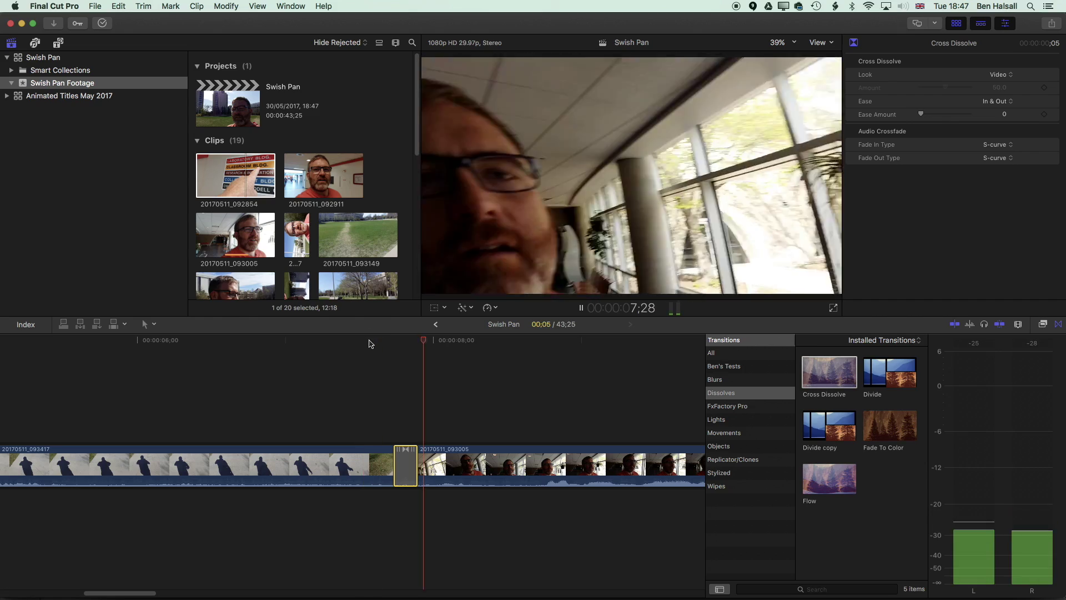
{"action": "key", "text": "shift+/"}
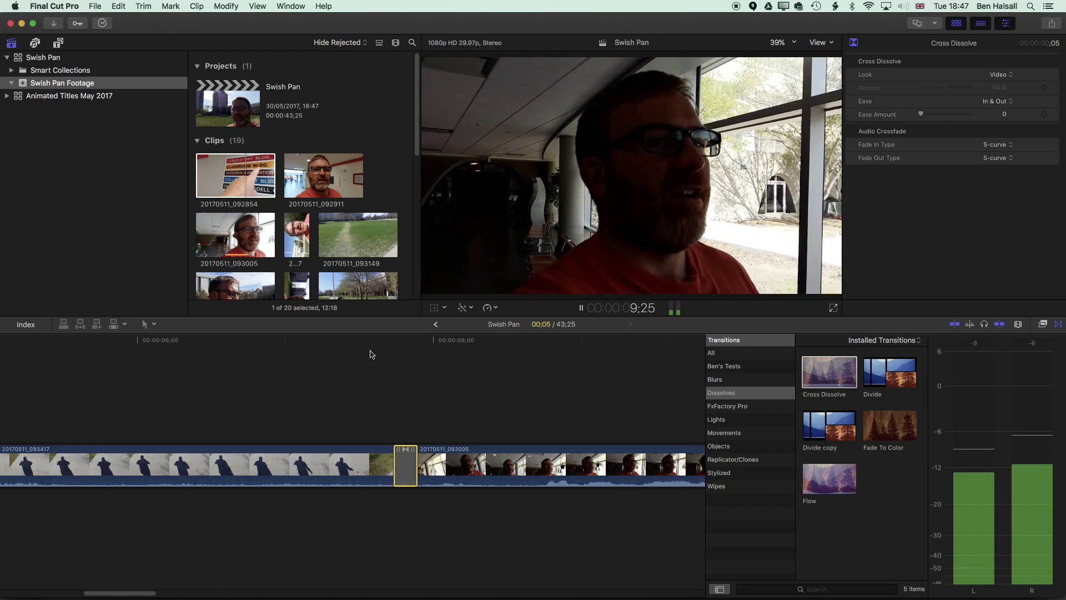
{"action": "key", "text": "space"}
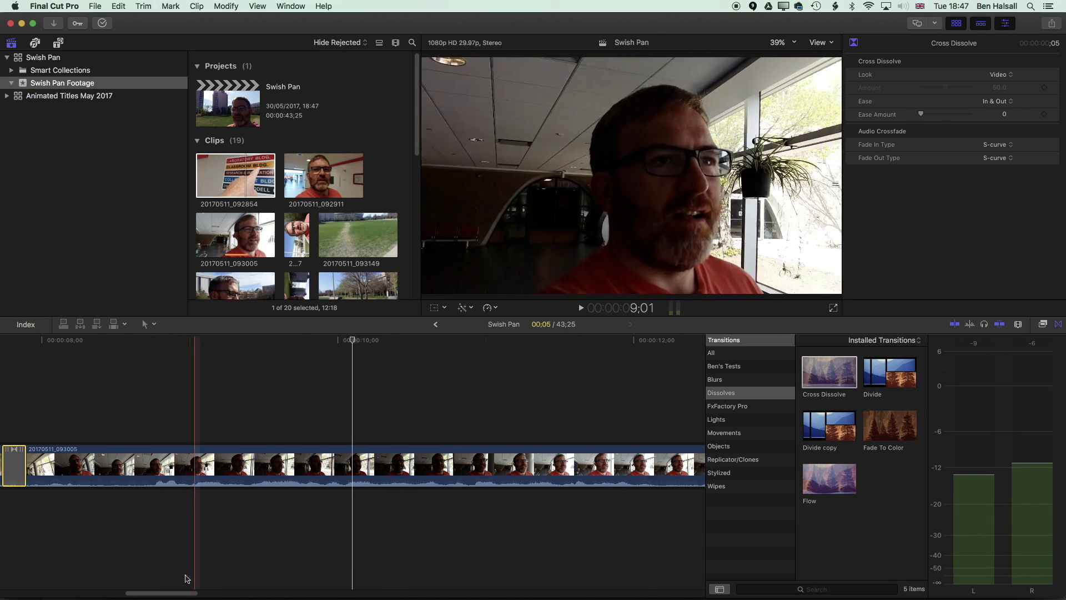
{"action": "left_click_drag", "start_coordinate": [166, 592], "coordinate": [143, 596]}
{"action": "left_click", "coordinate": [211, 340]}
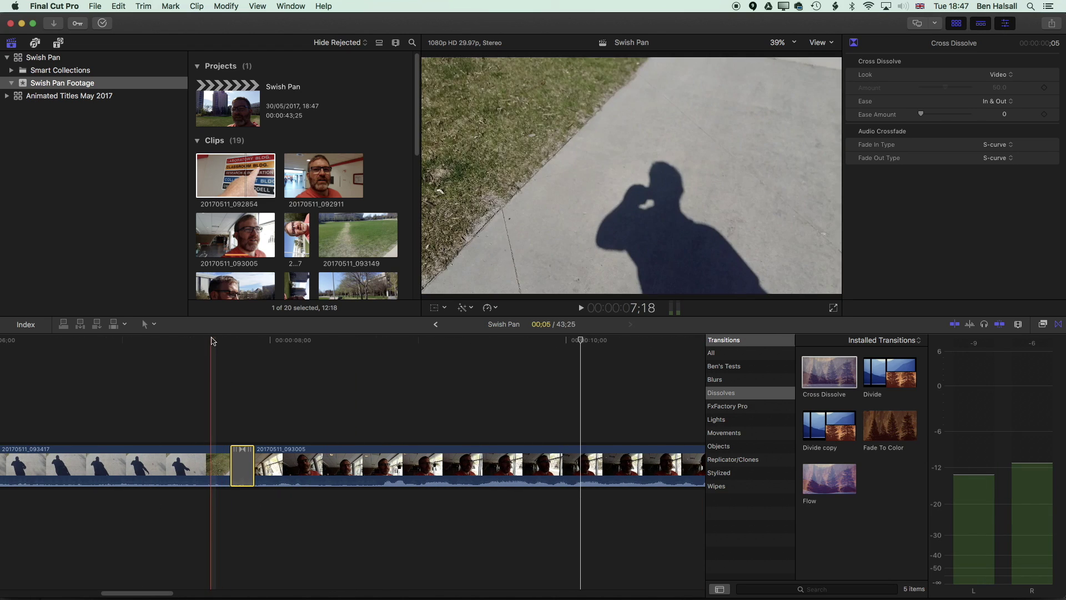
{"action": "key", "text": "space"}
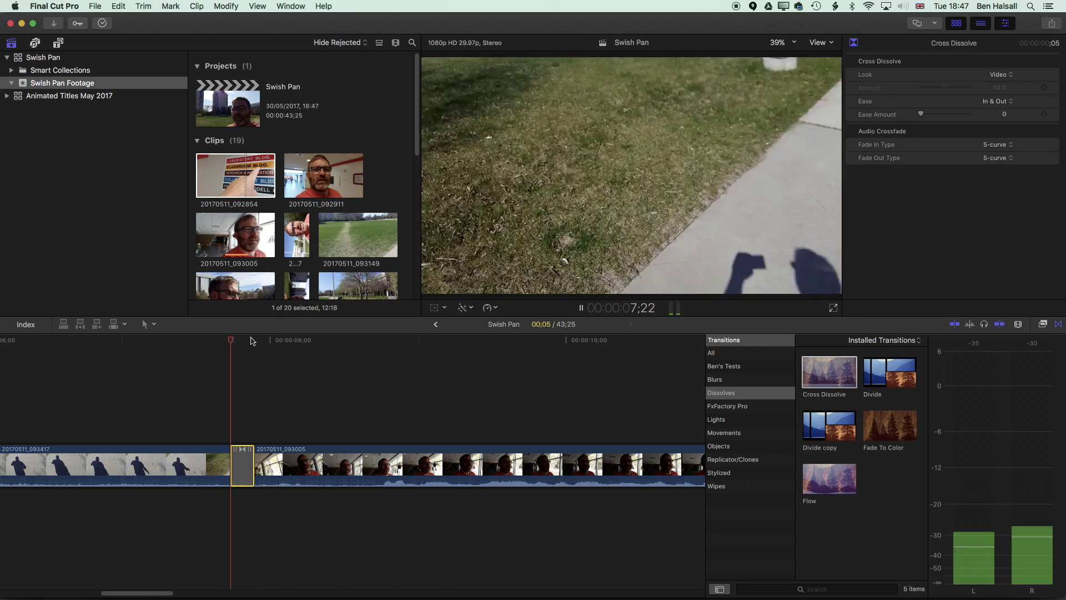
{"action": "key", "text": "space"}
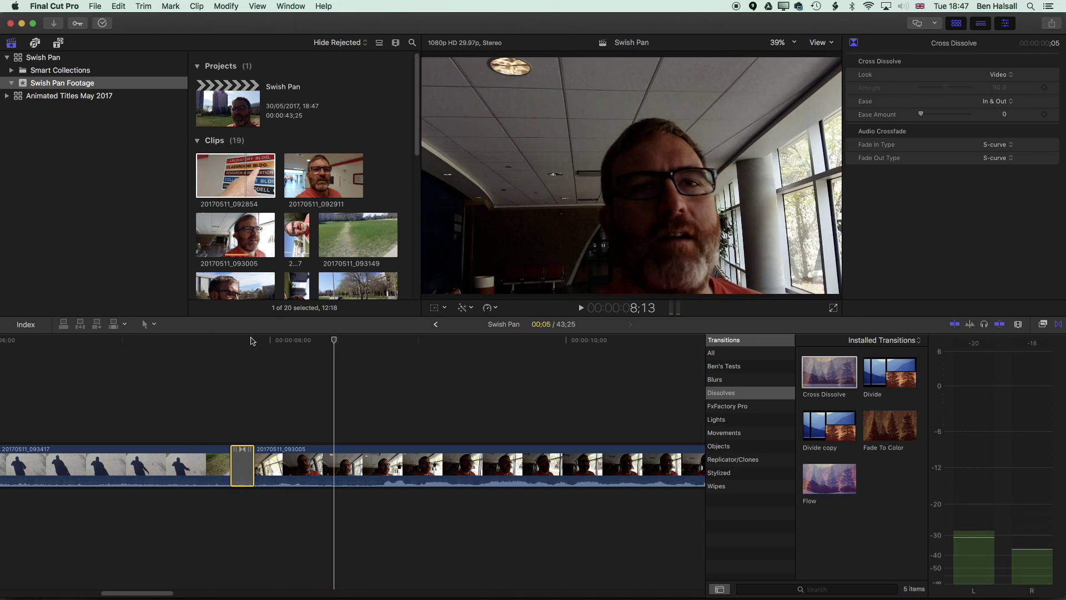
{"action": "key", "text": "shift+space"}
{"action": "key", "text": "space"}
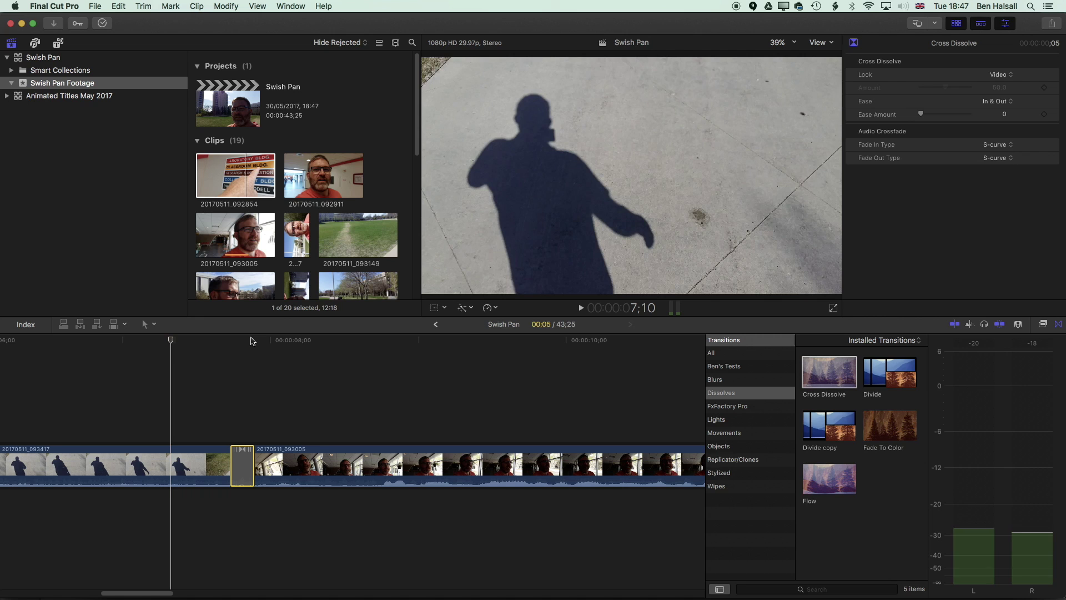
{"action": "key", "text": "space"}
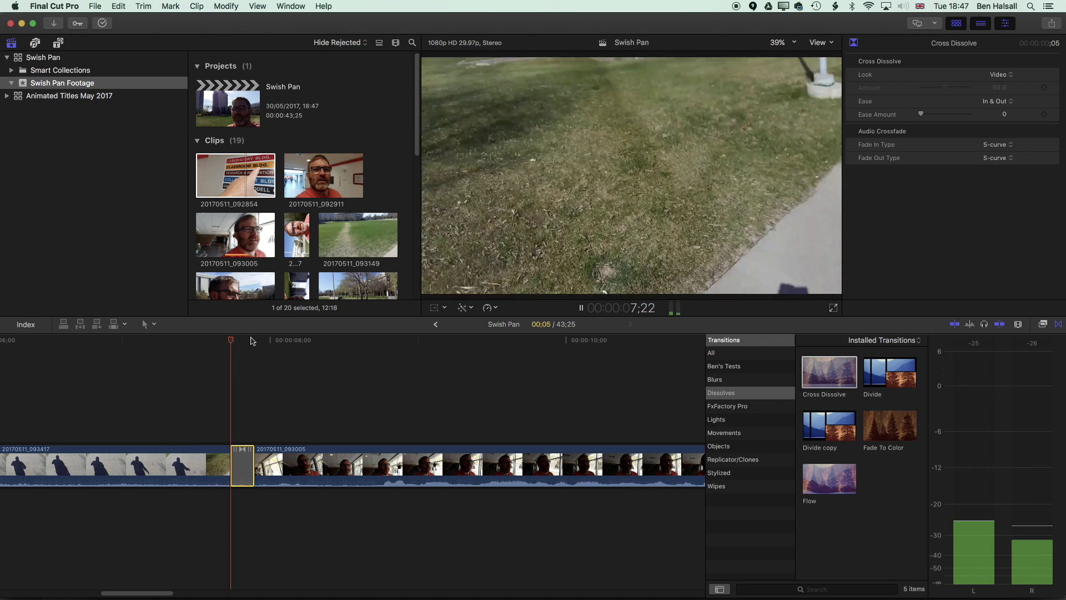
{"action": "key", "text": "space"}
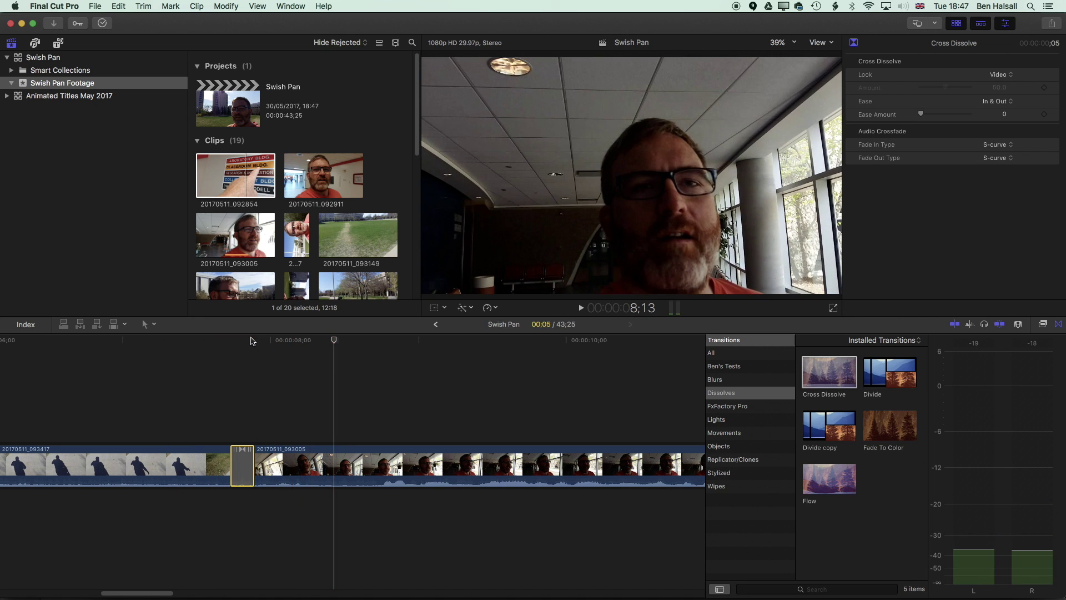